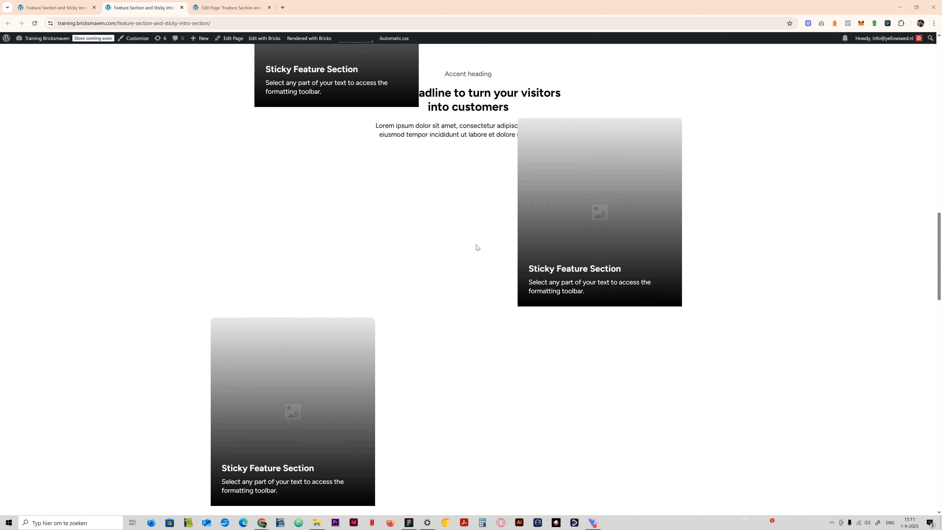
- Examine the published page from the hero through the sticky feature section to the testimonials to see how its sections scroll
{"action": "scroll", "coordinate": [477, 247], "scroll_direction": "down", "scroll_amount": 15}
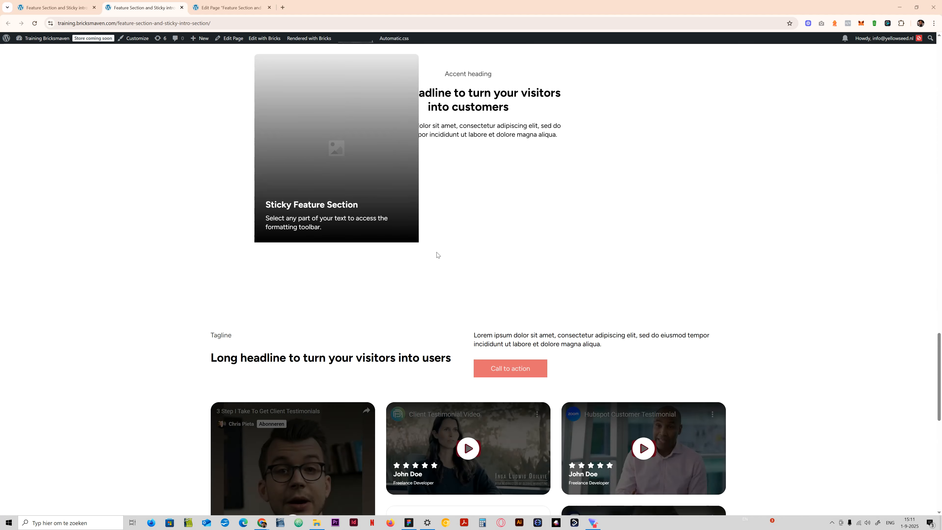
{"action": "scroll", "coordinate": [436, 255], "scroll_direction": "up", "scroll_amount": 10}
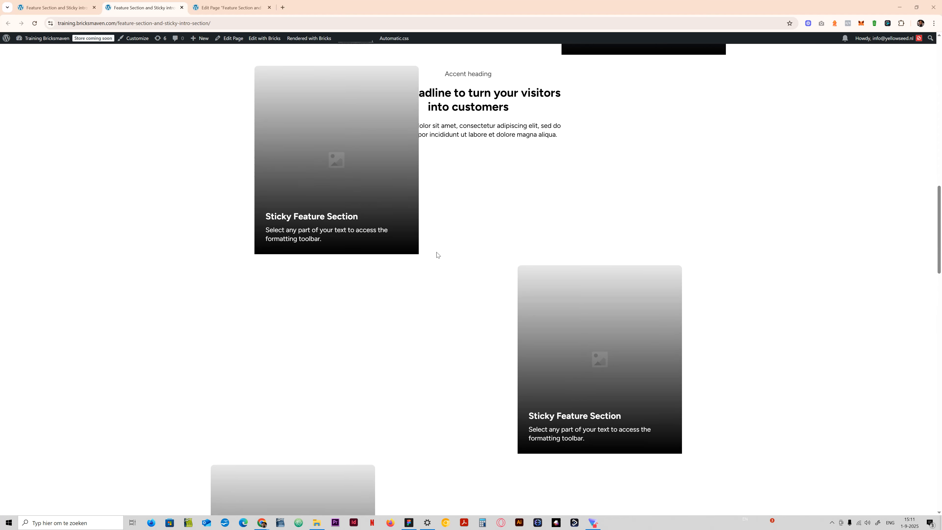
{"action": "scroll", "coordinate": [436, 253], "scroll_direction": "up", "scroll_amount": 10}
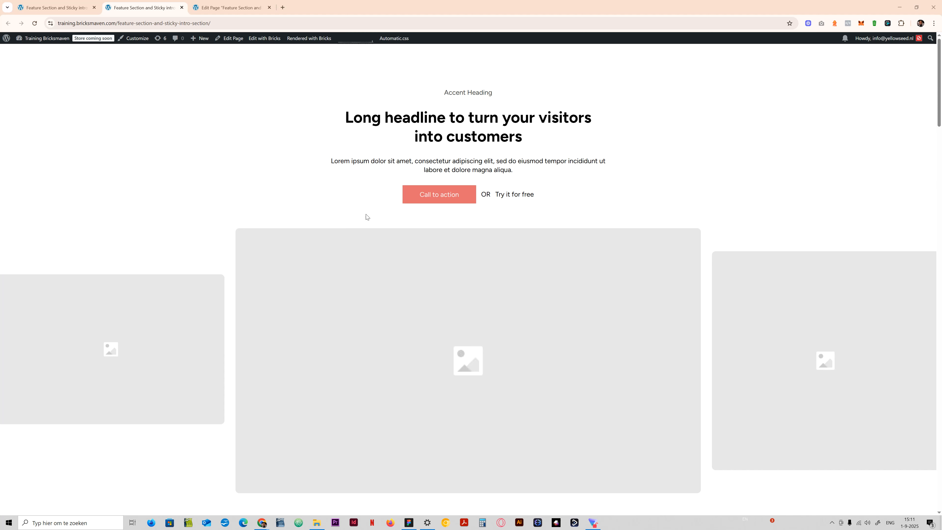
{"action": "scroll", "coordinate": [515, 414], "scroll_direction": "down", "scroll_amount": 10}
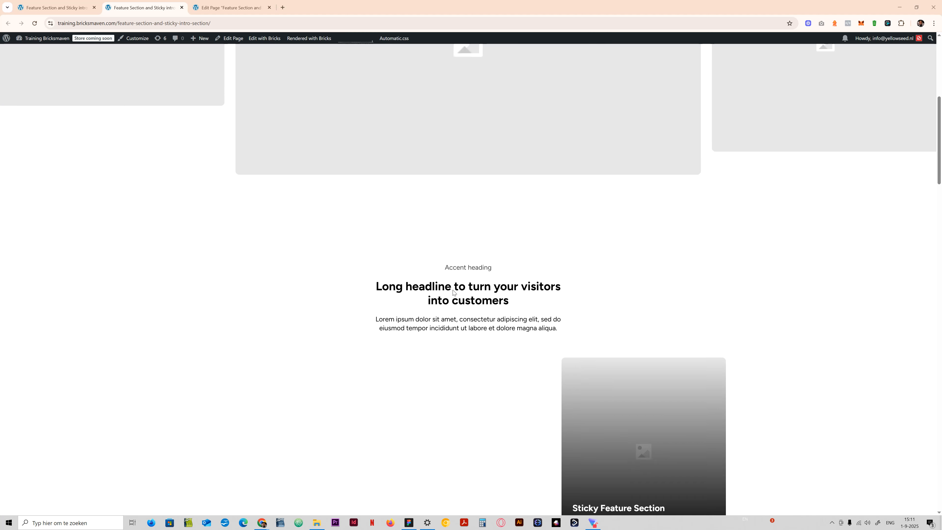
{"action": "scroll", "coordinate": [453, 292], "scroll_direction": "down", "scroll_amount": 10}
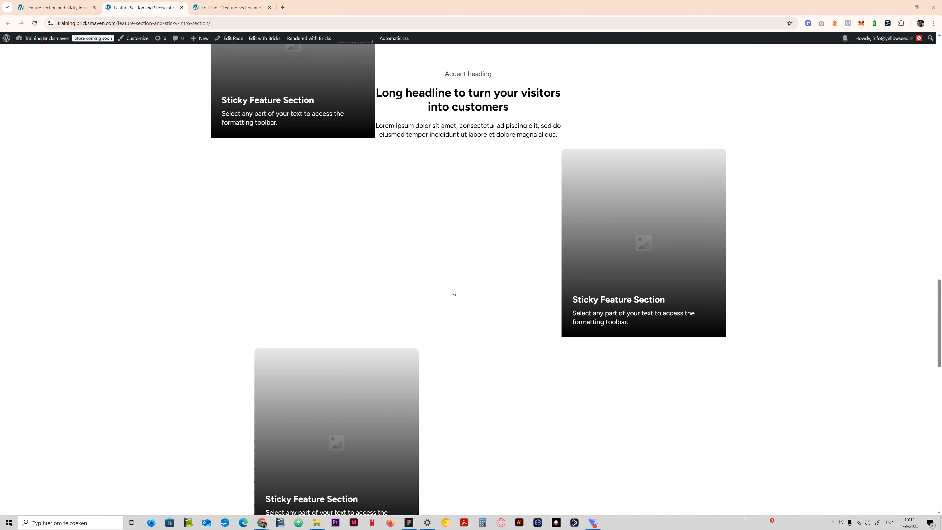
{"action": "scroll", "coordinate": [453, 292], "scroll_direction": "down", "scroll_amount": 3}
{"action": "scroll", "coordinate": [319, 393], "scroll_direction": "down", "scroll_amount": 7}
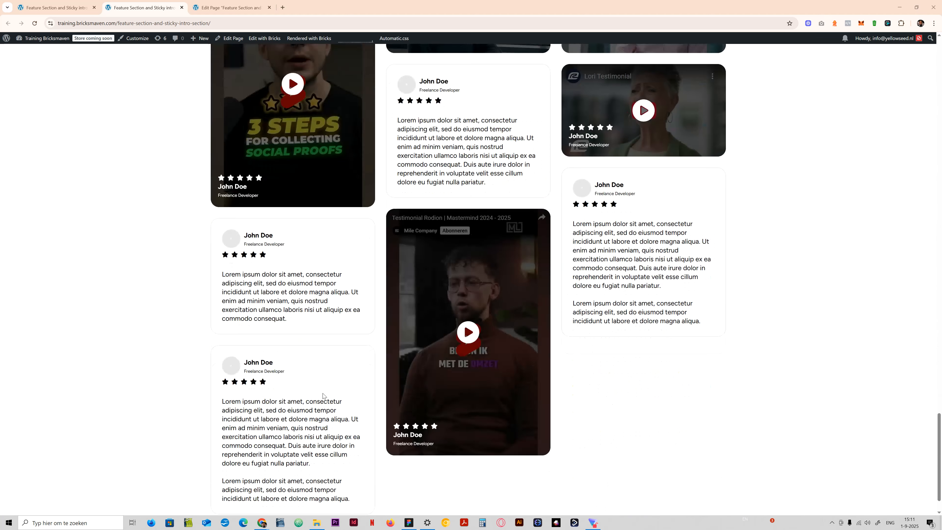
{"action": "scroll", "coordinate": [323, 392], "scroll_direction": "up", "scroll_amount": 20}
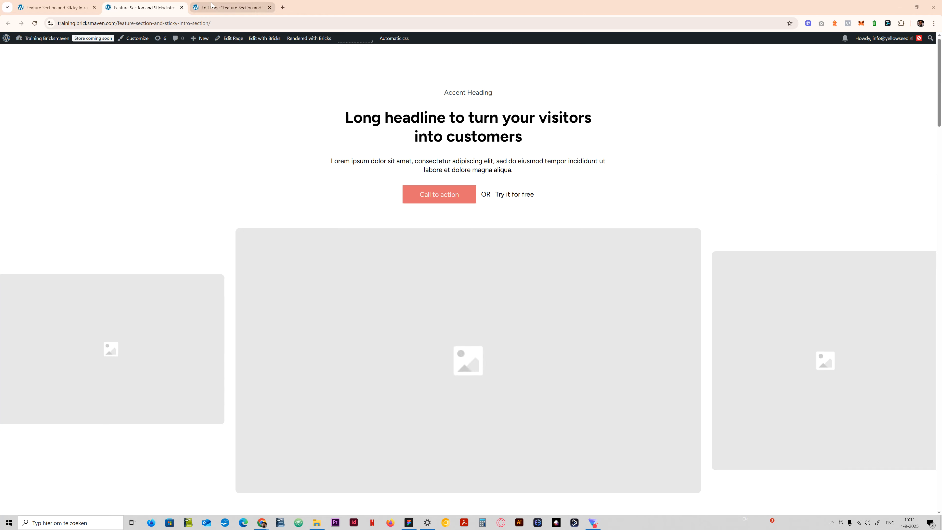
- Switch to the Bricks editor of the page and delete the Hero 76 and Testimonial 44 sections
{"action": "left_click", "coordinate": [228, 8]}
{"action": "left_click", "coordinate": [56, 2]}
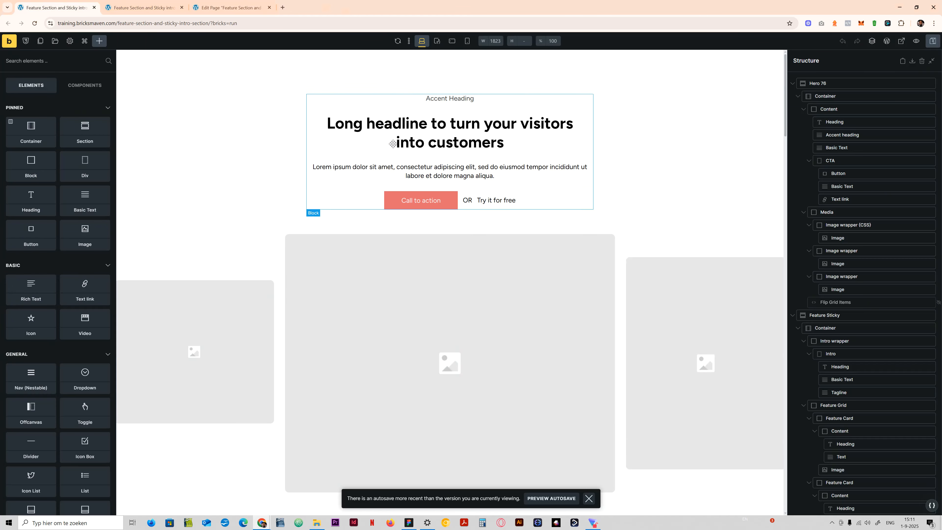
{"action": "right_click", "coordinate": [835, 86]}
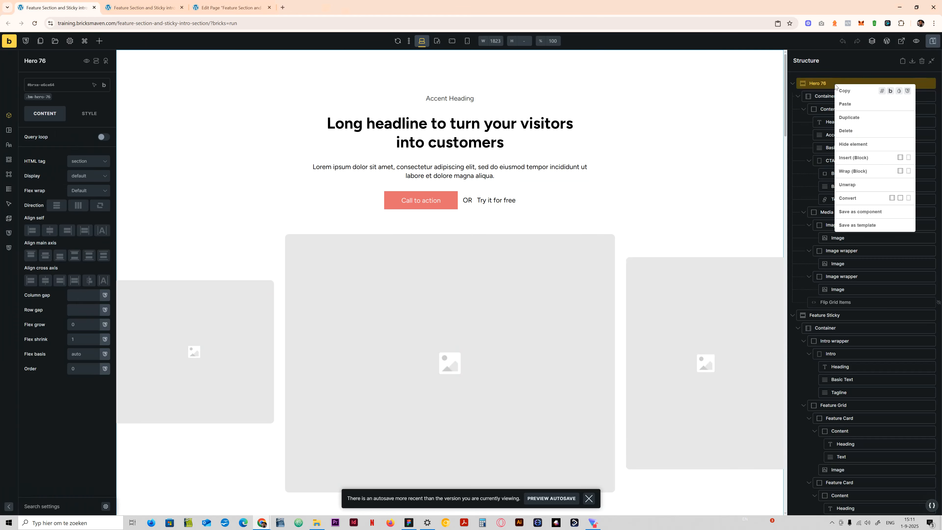
{"action": "left_click", "coordinate": [858, 132]}
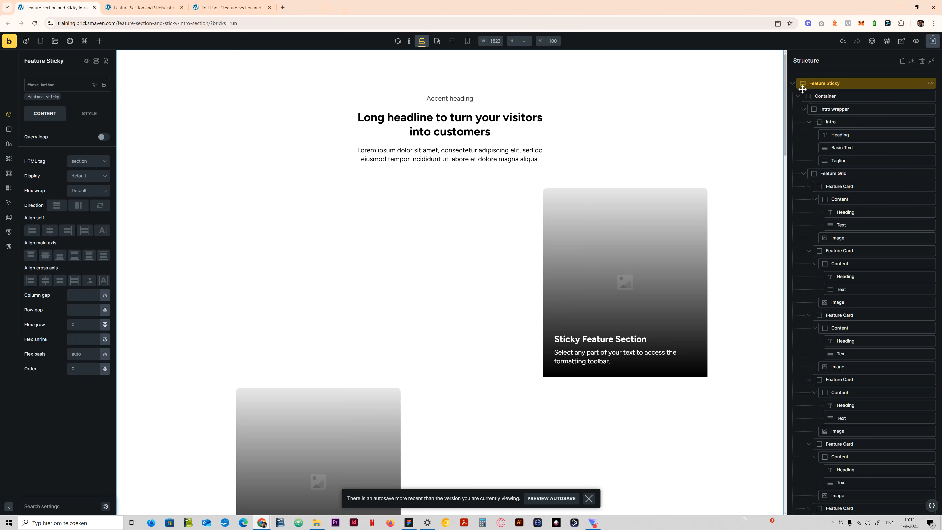
{"action": "left_click", "coordinate": [793, 84]}
{"action": "right_click", "coordinate": [823, 95]}
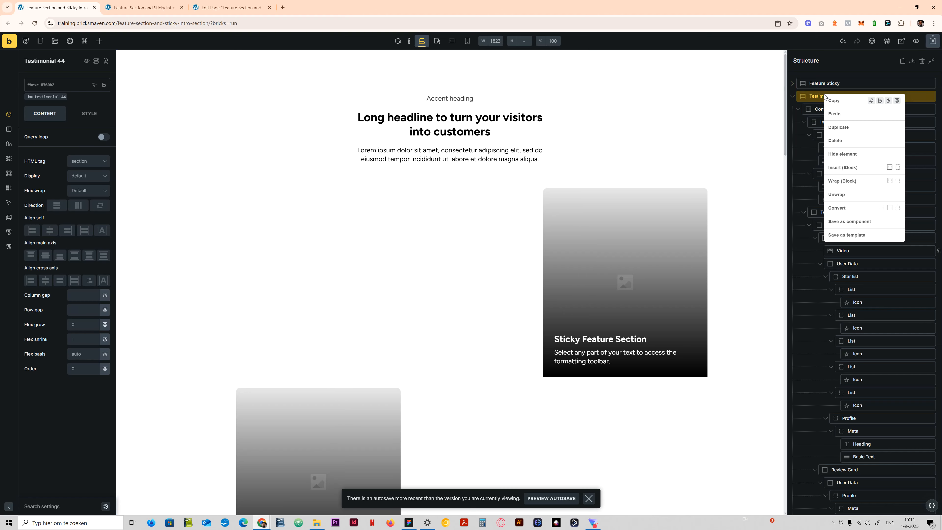
{"action": "left_click", "coordinate": [849, 141]}
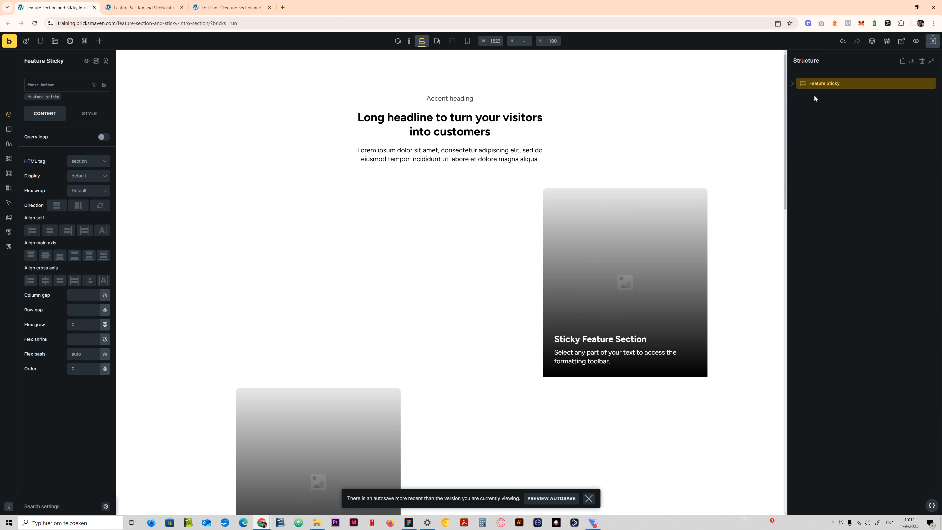
- Inspect the Feature Grid's .feature-sticky-grid class and the custom CSS of the .feature-sticky-card class
{"action": "left_click", "coordinate": [792, 85]}
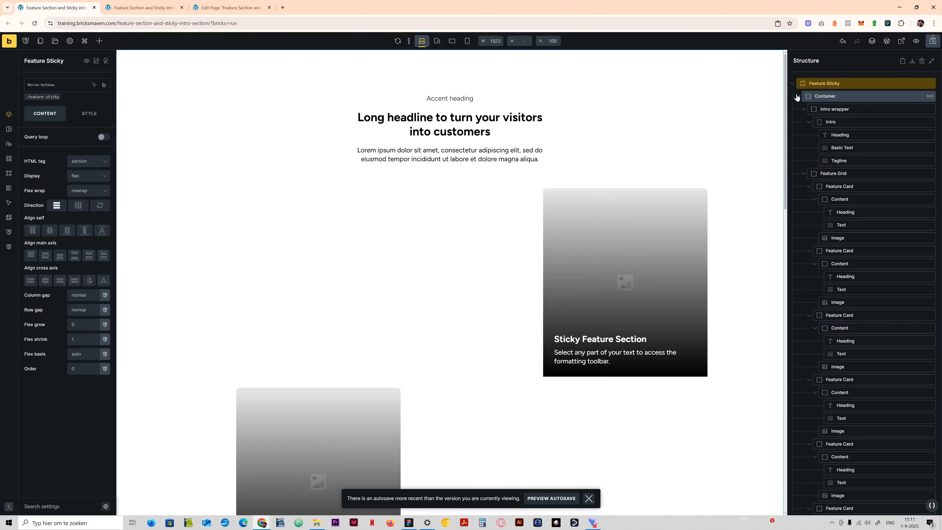
{"action": "left_click", "coordinate": [374, 262]}
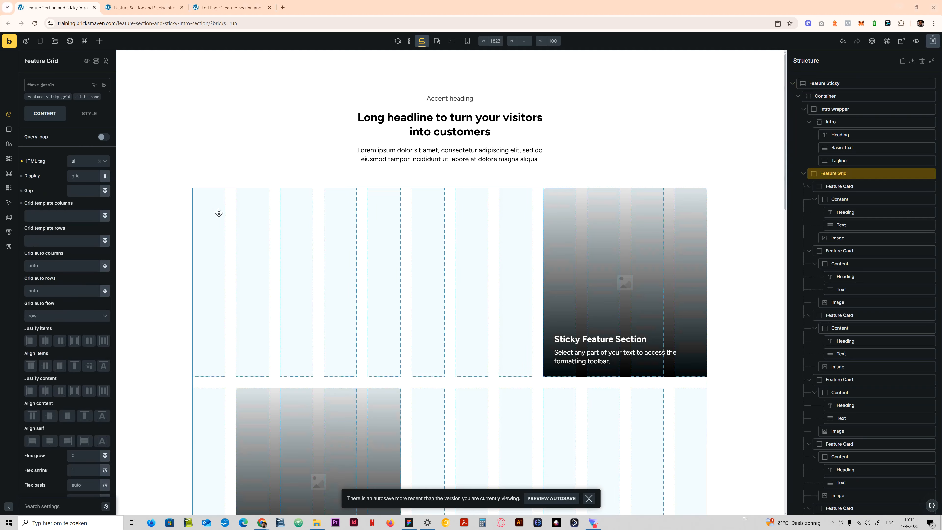
{"action": "left_click", "coordinate": [43, 97]}
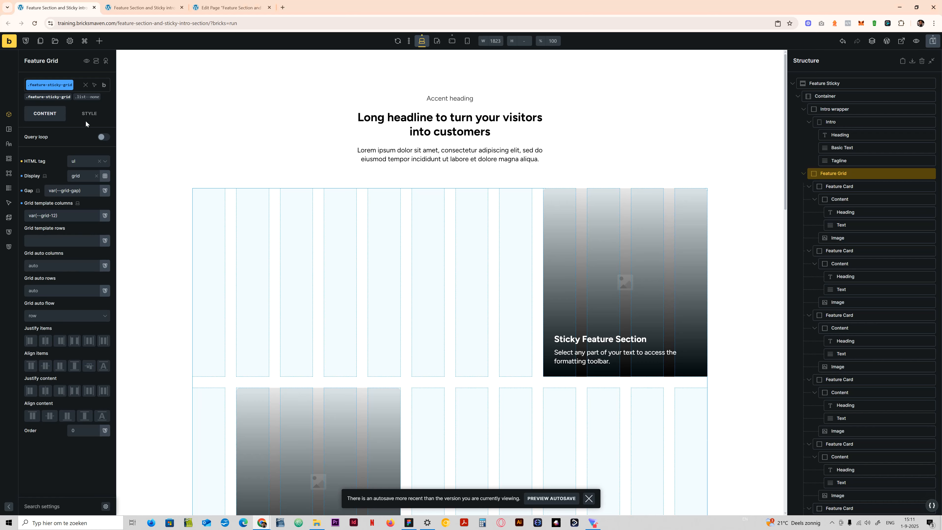
{"action": "left_click", "coordinate": [84, 120]}
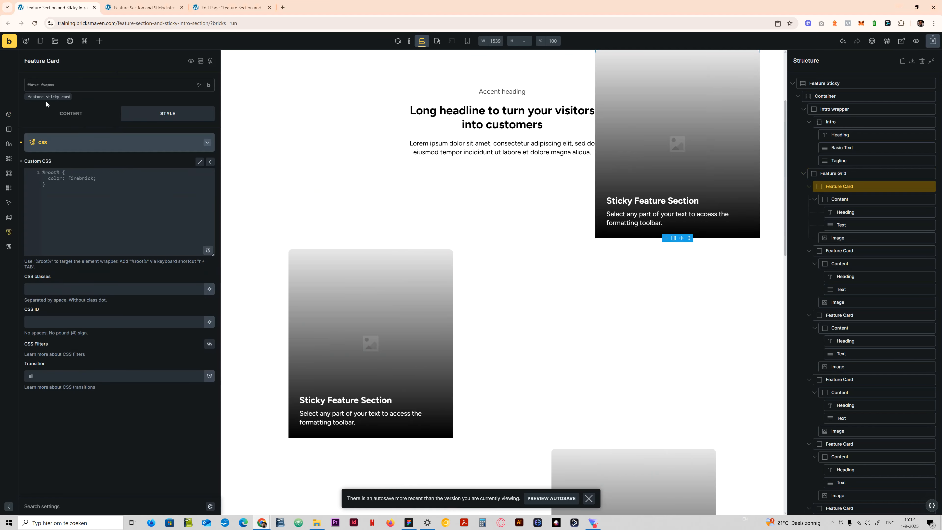
{"action": "left_click", "coordinate": [46, 97]}
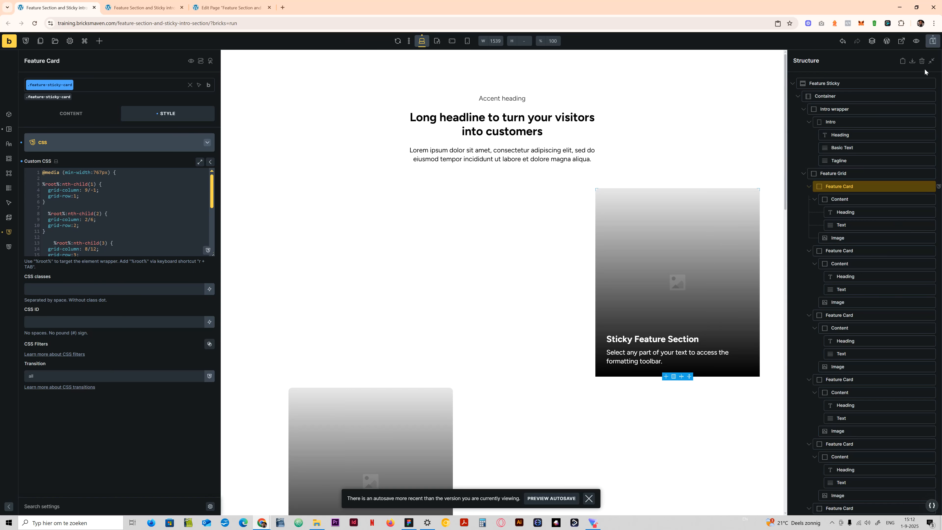
- Collapse the structure to the Feature Grid's children and duplicate the last Feature Card
{"action": "left_click", "coordinate": [932, 62]}
{"action": "left_click", "coordinate": [824, 83]}
{"action": "left_click", "coordinate": [825, 96]}
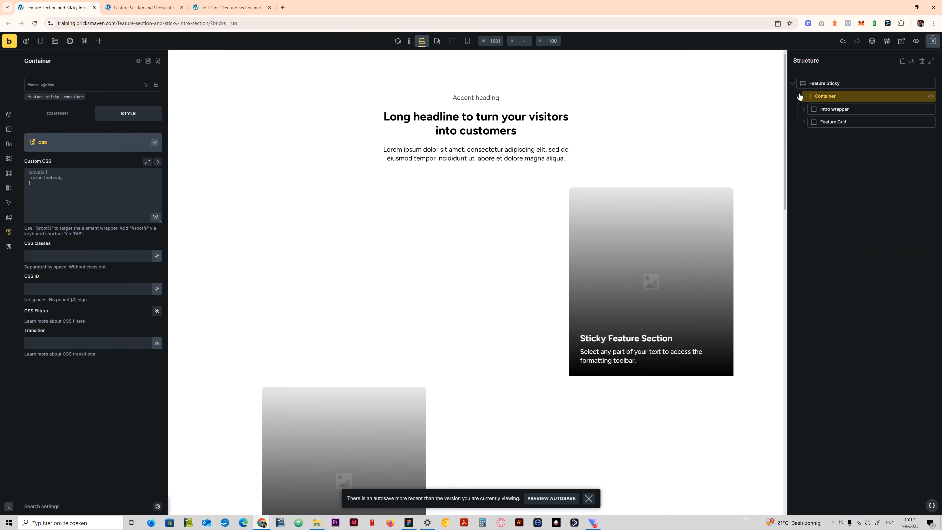
{"action": "left_click", "coordinate": [800, 123]}
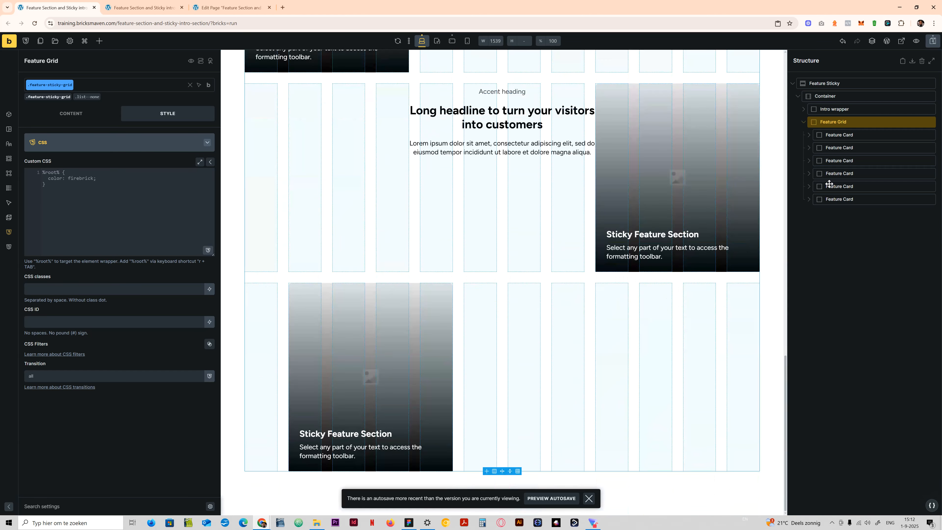
{"action": "right_click", "coordinate": [841, 198]}
{"action": "left_click", "coordinate": [856, 231]}
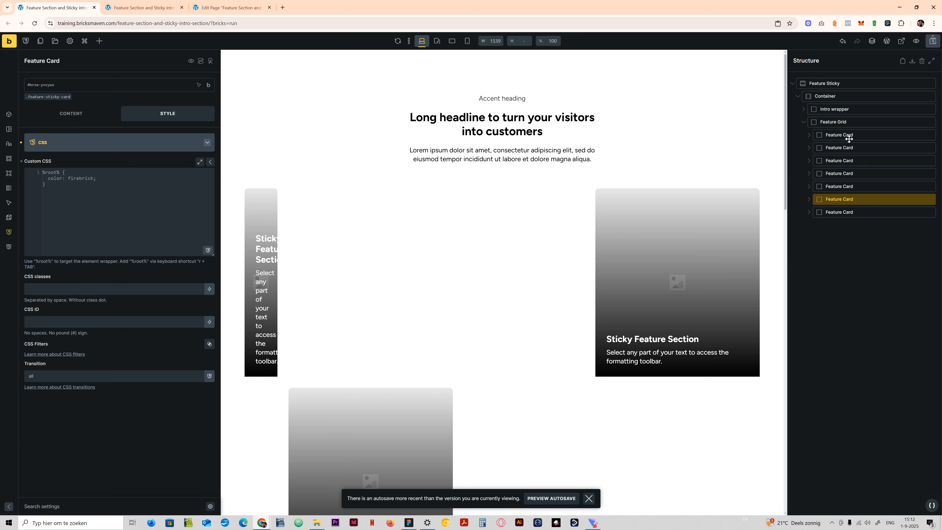
- Duplicate the nth-child(6) rule in the .feature-sticky-card custom CSS as nth-child(7) with grid-column 9/-1 and grid-row 7
{"action": "left_click", "coordinate": [56, 97]}
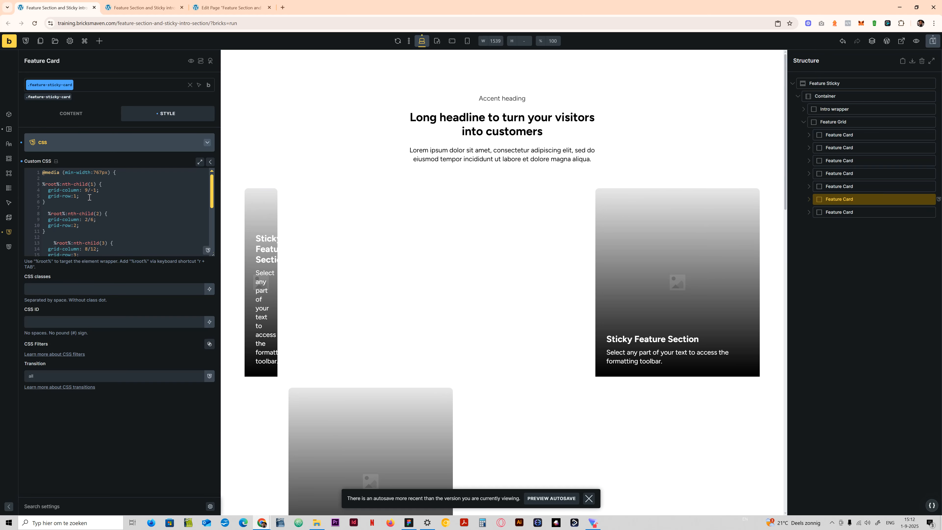
{"action": "scroll", "coordinate": [109, 222], "scroll_direction": "down", "scroll_amount": 3}
{"action": "scroll", "coordinate": [109, 222], "scroll_direction": "down", "scroll_amount": 2}
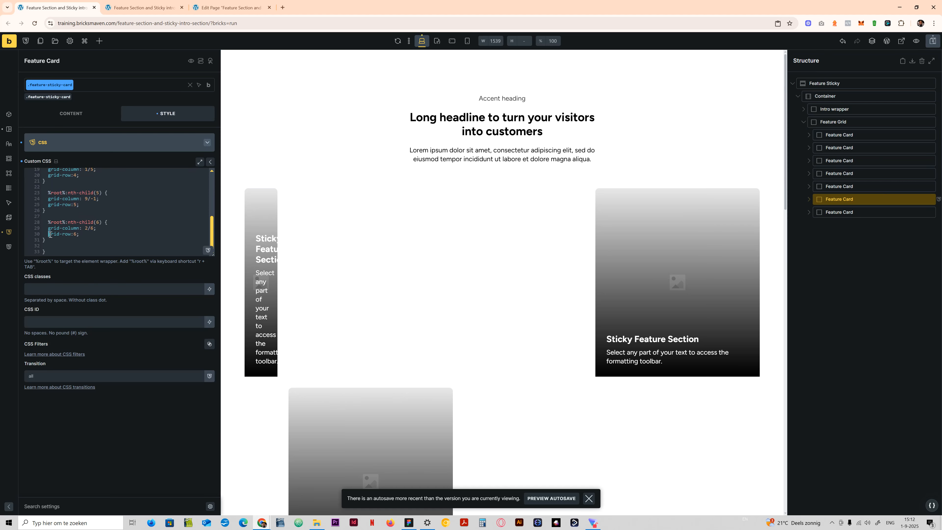
{"action": "left_click_drag", "start_coordinate": [46, 240], "coordinate": [47, 223]}
{"action": "key", "text": "ctrl+c"}
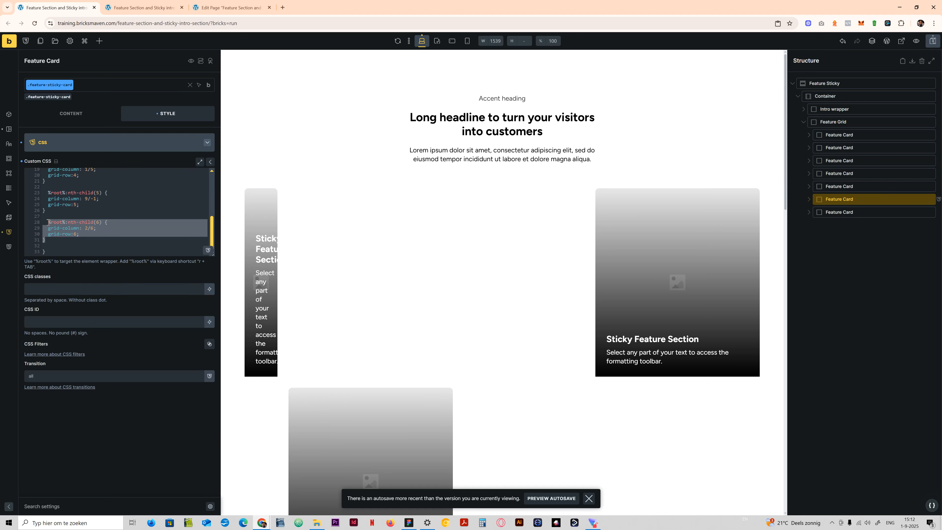
{"action": "left_click", "coordinate": [55, 243]}
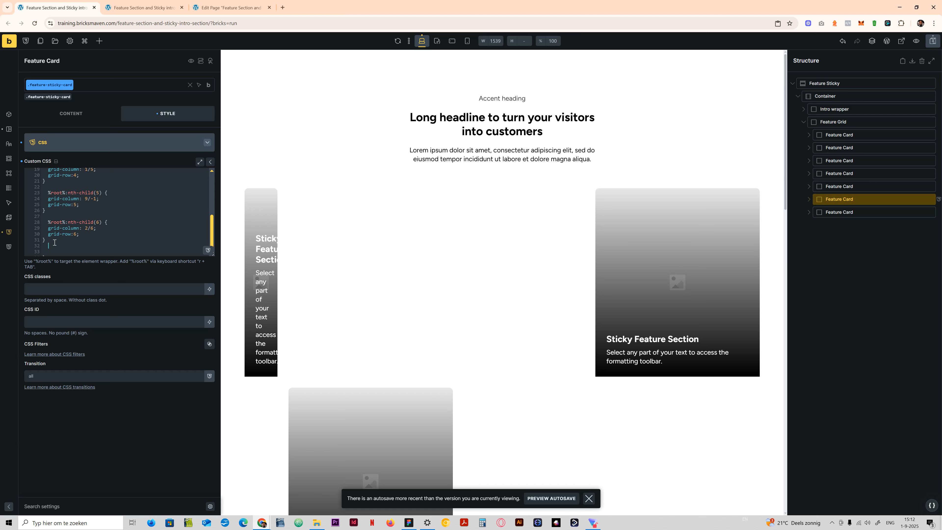
{"action": "key", "text": "ctrl+v"}
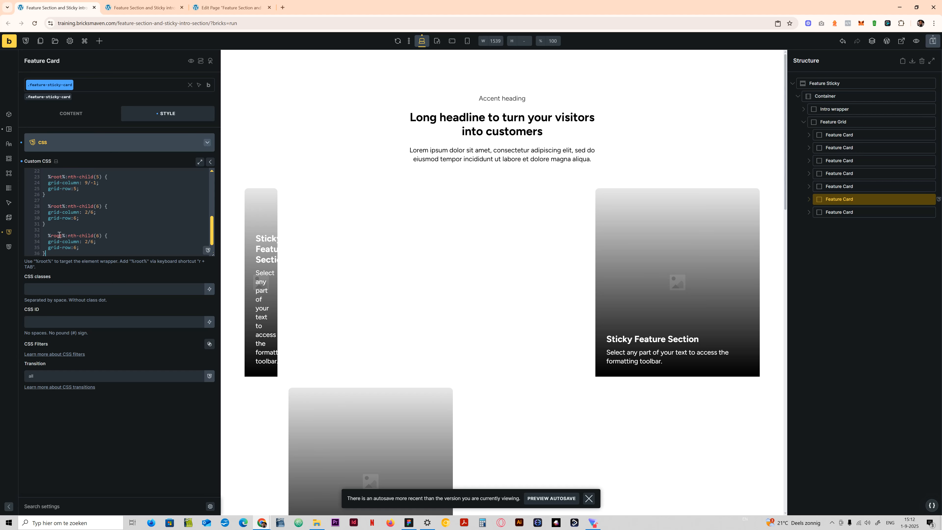
{"action": "double_click", "coordinate": [97, 235]}
{"action": "type", "text": "7"}
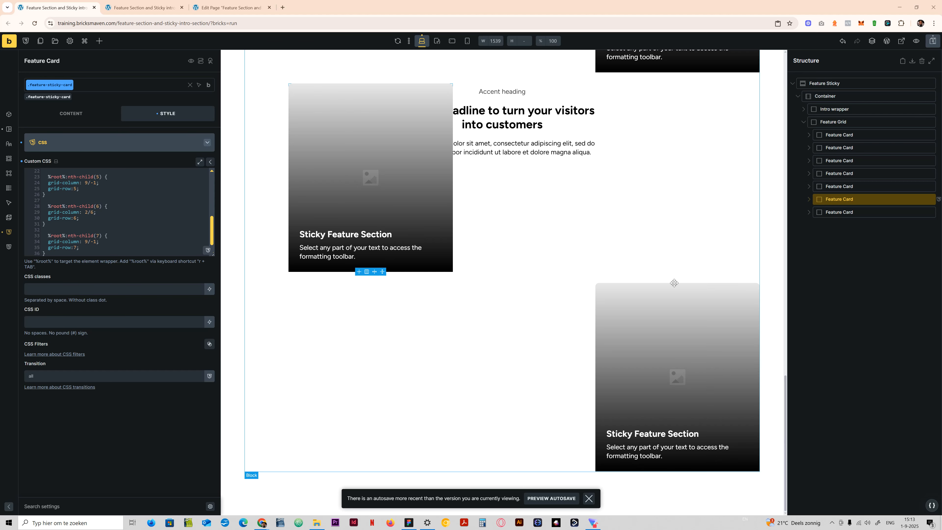
- Delete every Feature Card in the Feature Grid except the first one
{"action": "right_click", "coordinate": [862, 149]}
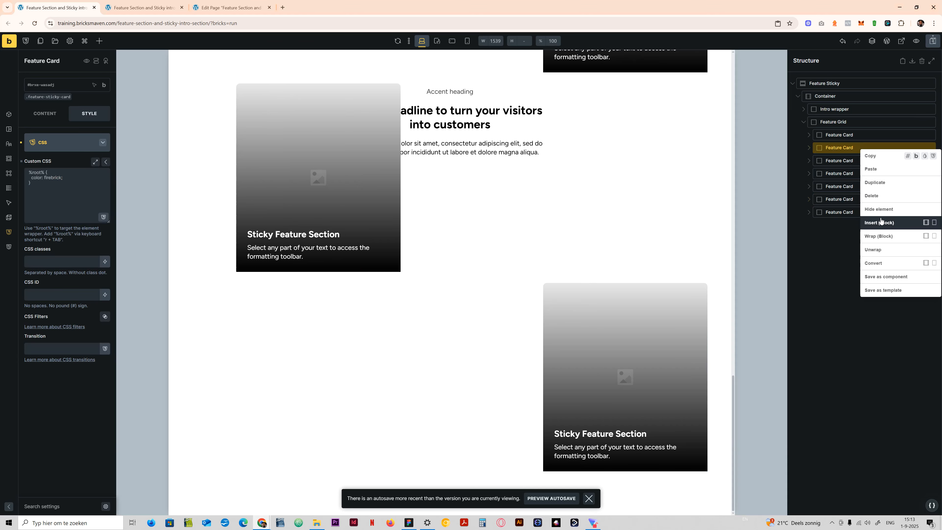
{"action": "left_click", "coordinate": [874, 182]}
{"action": "right_click", "coordinate": [850, 148]}
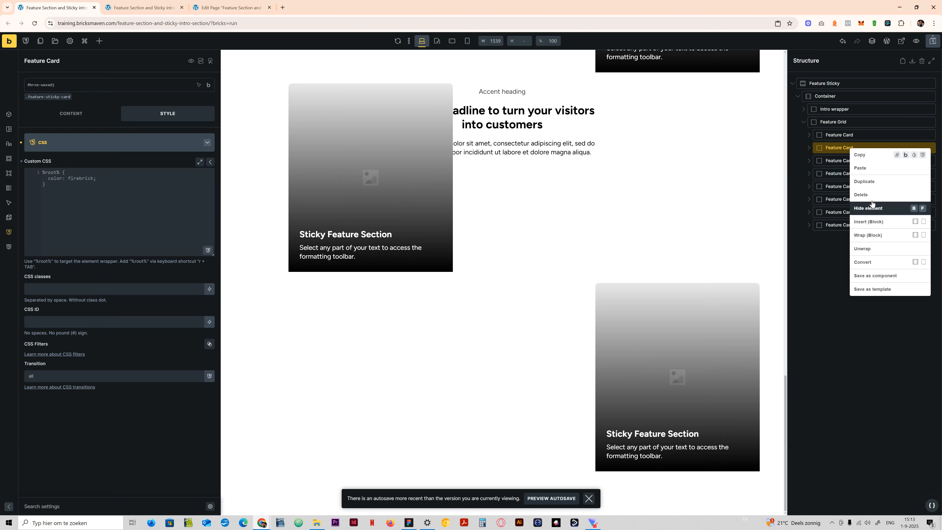
{"action": "left_click", "coordinate": [864, 194]}
{"action": "right_click", "coordinate": [842, 148]}
{"action": "left_click", "coordinate": [855, 196]}
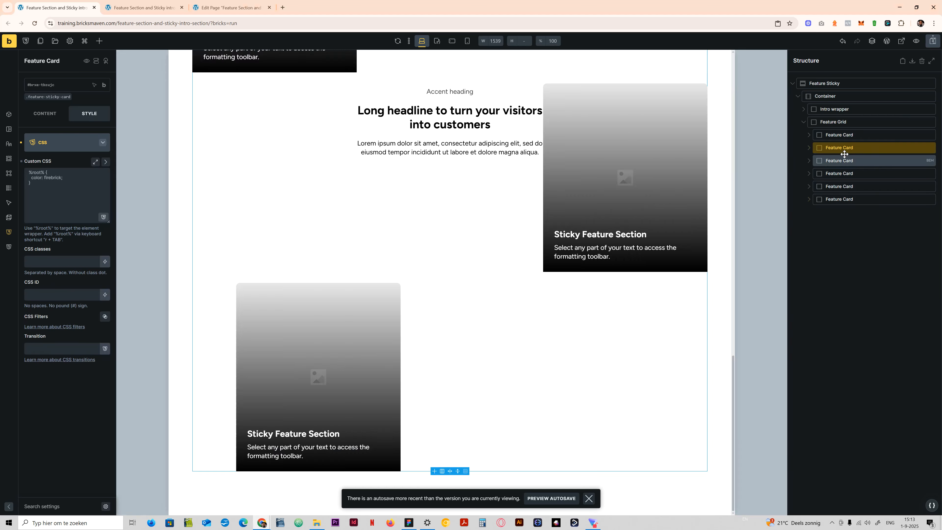
{"action": "right_click", "coordinate": [844, 152]}
{"action": "left_click", "coordinate": [857, 197]}
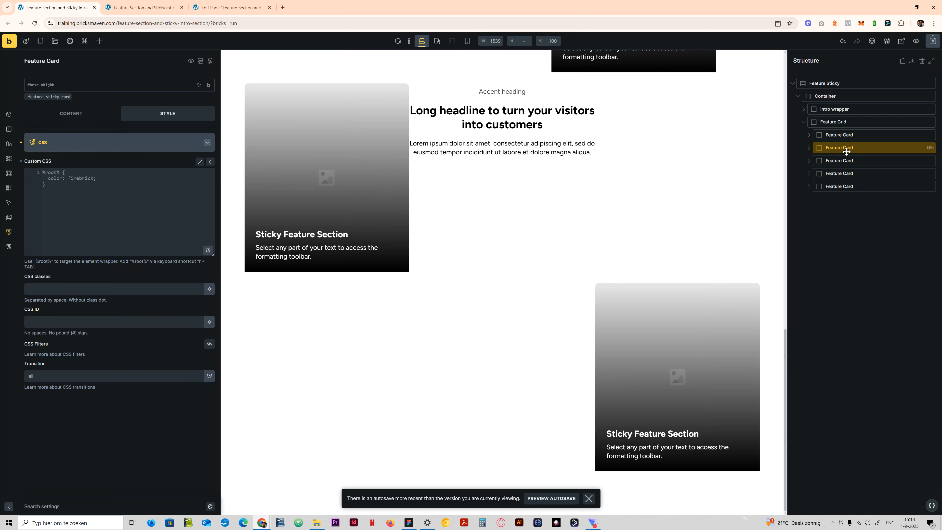
{"action": "right_click", "coordinate": [847, 151]}
{"action": "left_click", "coordinate": [861, 196]}
{"action": "right_click", "coordinate": [854, 149]}
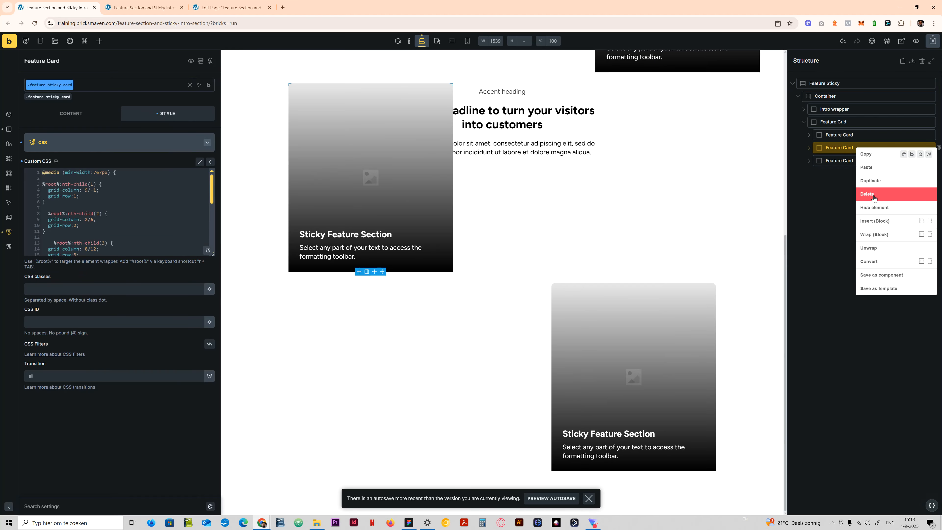
{"action": "left_click", "coordinate": [873, 194]}
{"action": "key", "text": "Delete"}
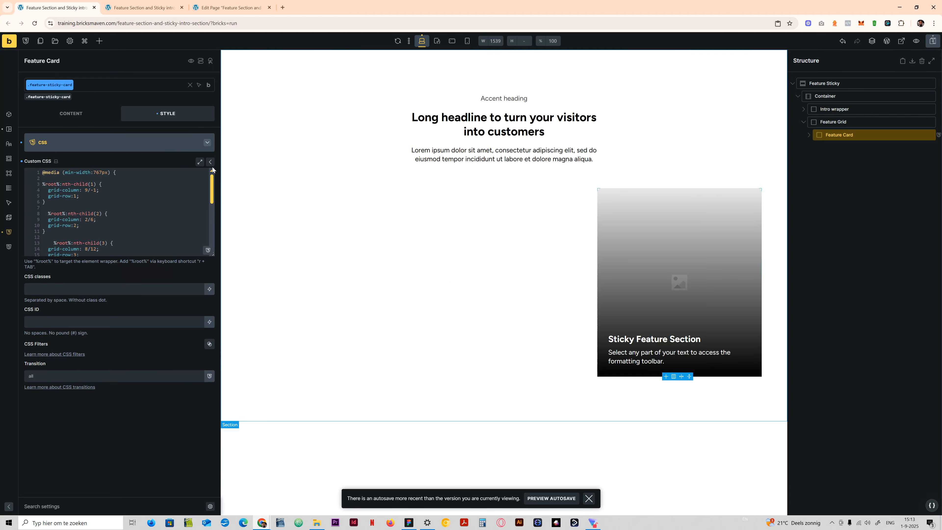
- Delete the nth-child(2) to nth-child(7) rules from the .feature-sticky-card custom CSS
{"action": "scroll", "coordinate": [96, 245], "scroll_direction": "down", "scroll_amount": 3}
{"action": "scroll", "coordinate": [96, 245], "scroll_direction": "down", "scroll_amount": 1}
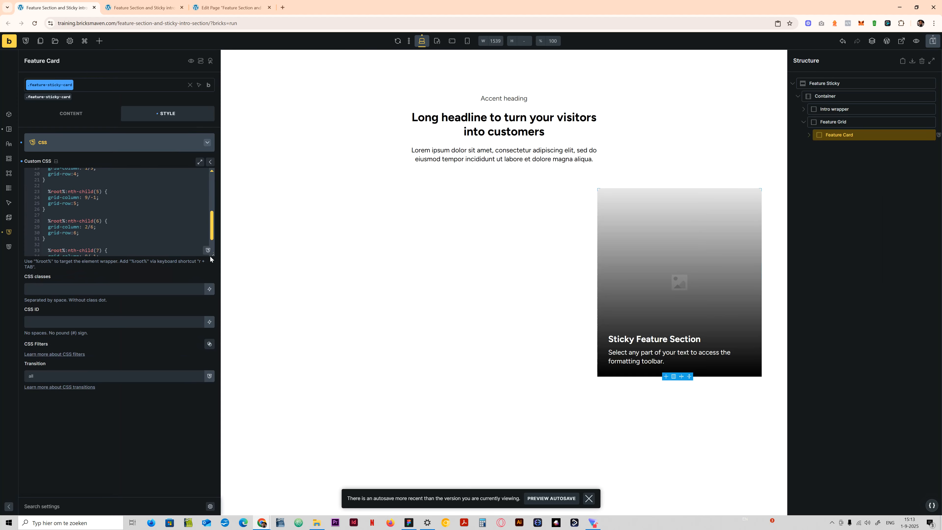
{"action": "left_click_drag", "start_coordinate": [213, 255], "coordinate": [213, 332]}
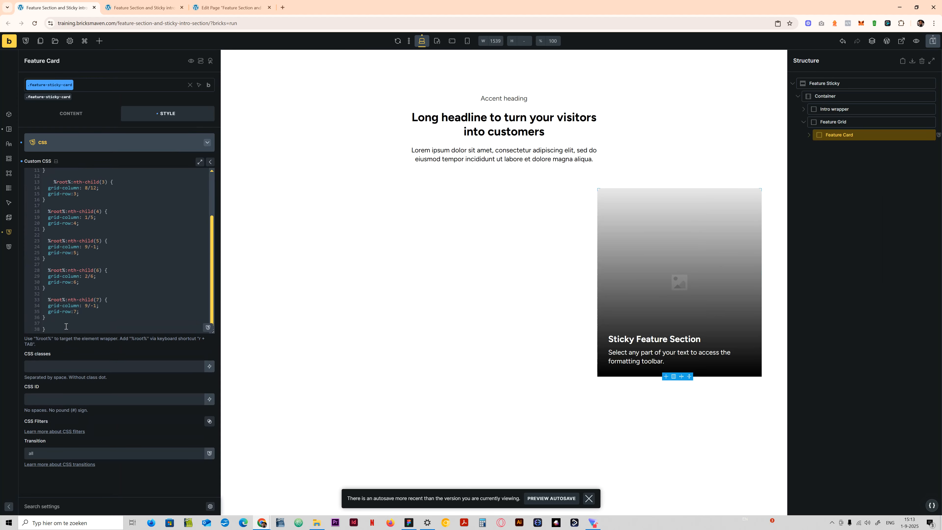
{"action": "left_click_drag", "start_coordinate": [55, 321], "coordinate": [46, 214]}
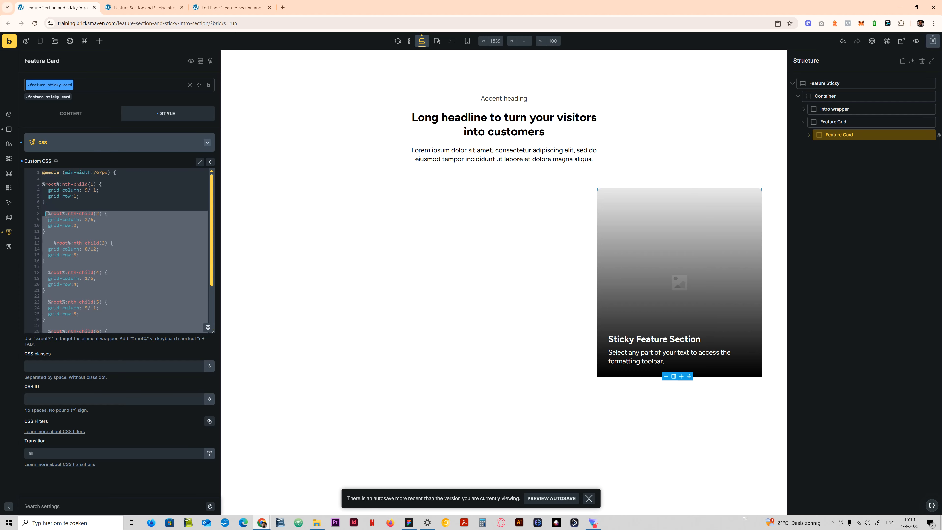
{"action": "key", "text": "BackSpace"}
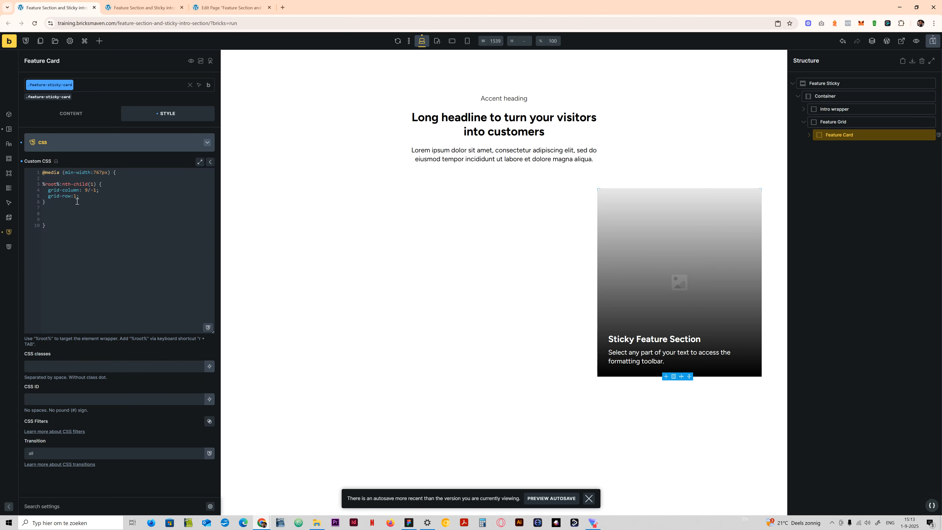
- Remove the grid-column and grid-row declarations from the remaining nth-child(1) rule and save the page
{"action": "left_click_drag", "start_coordinate": [80, 196], "coordinate": [45, 190]}
{"action": "key", "text": "BackSpace"}
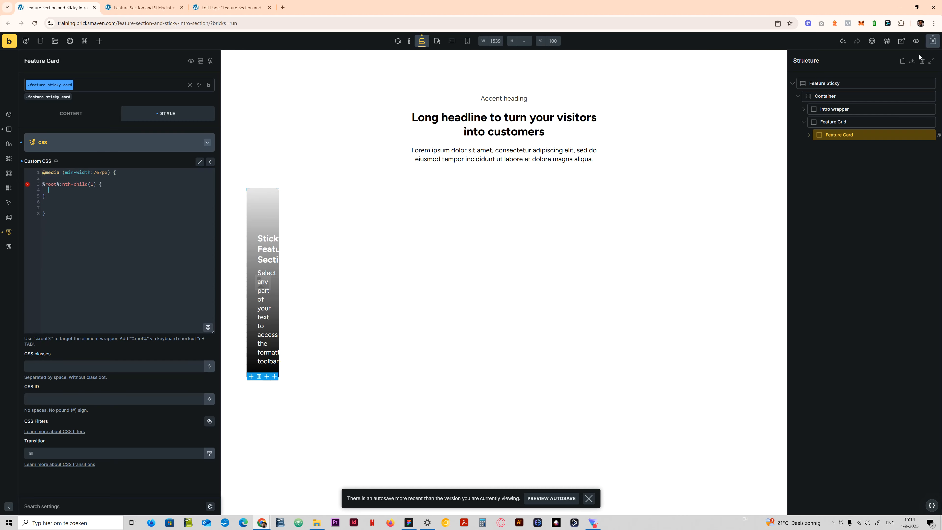
{"action": "left_click", "coordinate": [932, 40]}
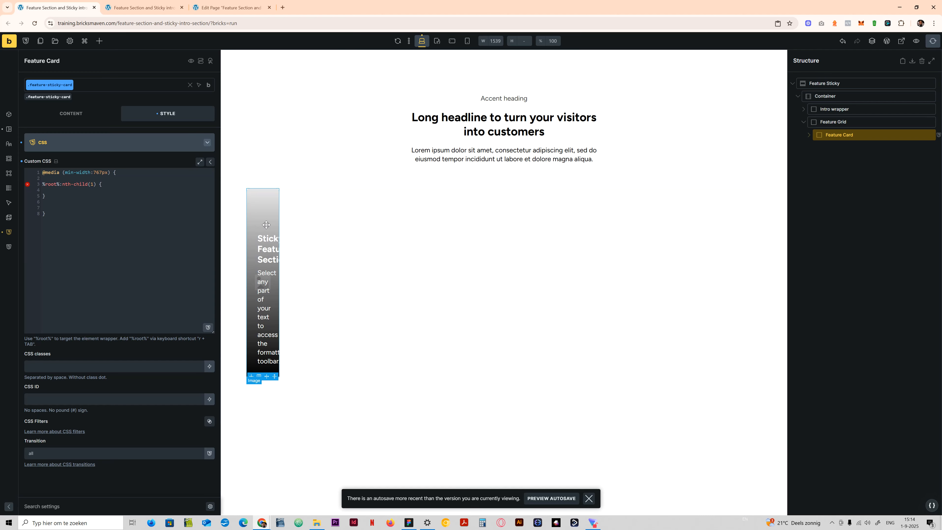
- Set the Feature Grid's grid template columns to var(--grid-1) on the .feature-sticky-grid class
{"action": "left_click", "coordinate": [825, 123]}
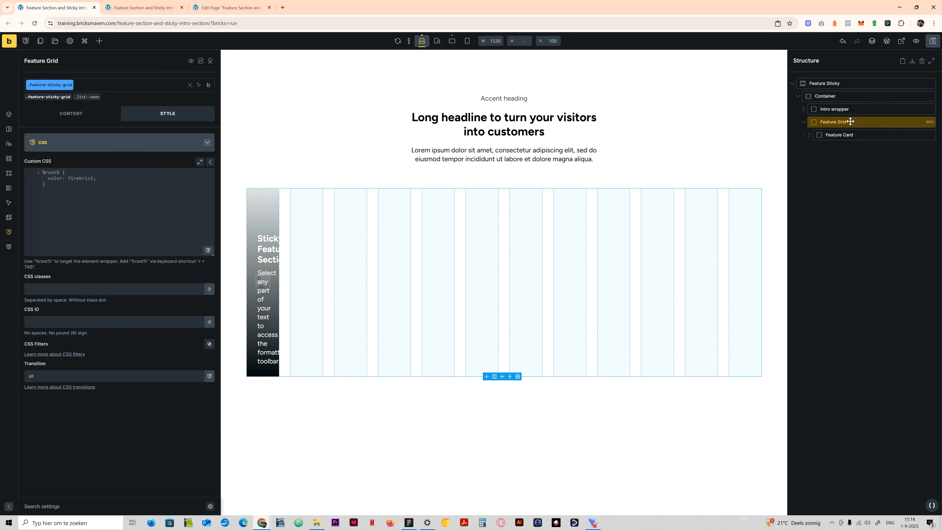
{"action": "left_click", "coordinate": [78, 114]}
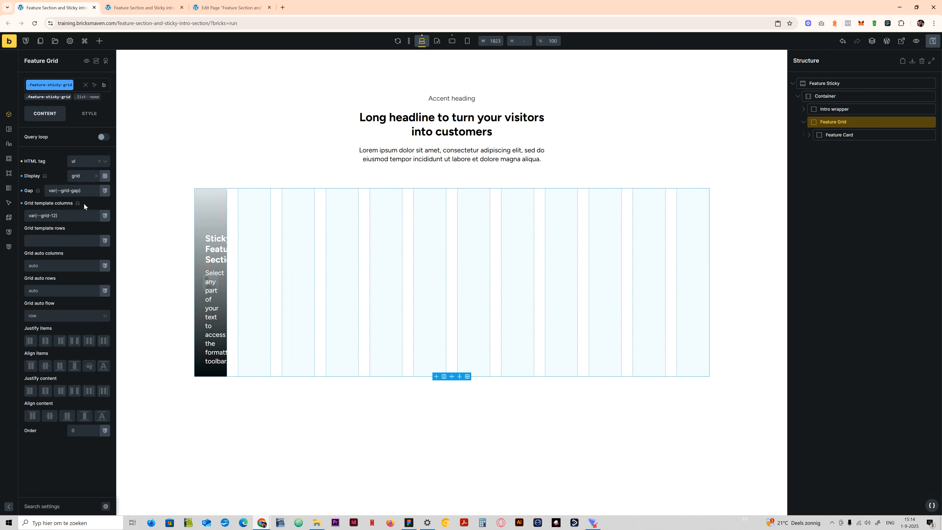
{"action": "right_click", "coordinate": [73, 219]}
{"action": "left_click", "coordinate": [30, 141]}
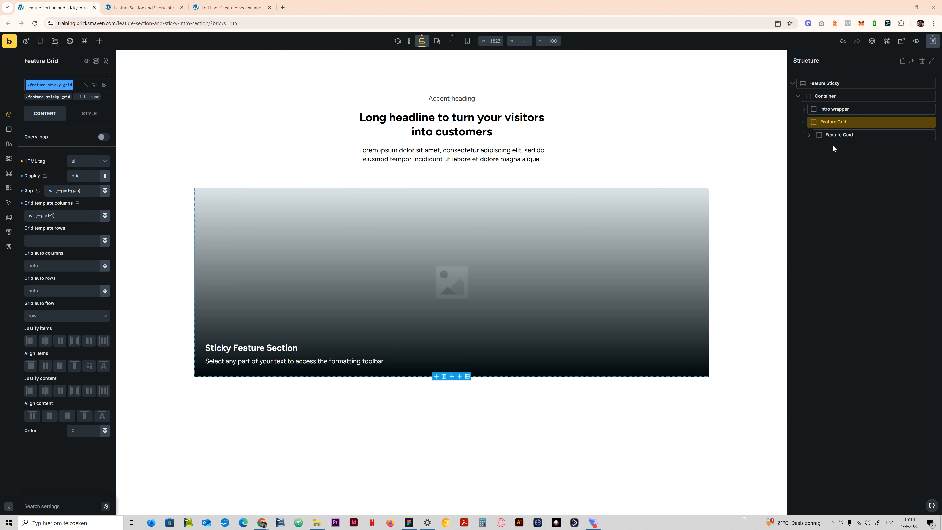
- Wrap the Feature Card's Content and Image together in a new block named Inner
{"action": "left_click", "coordinate": [818, 136]}
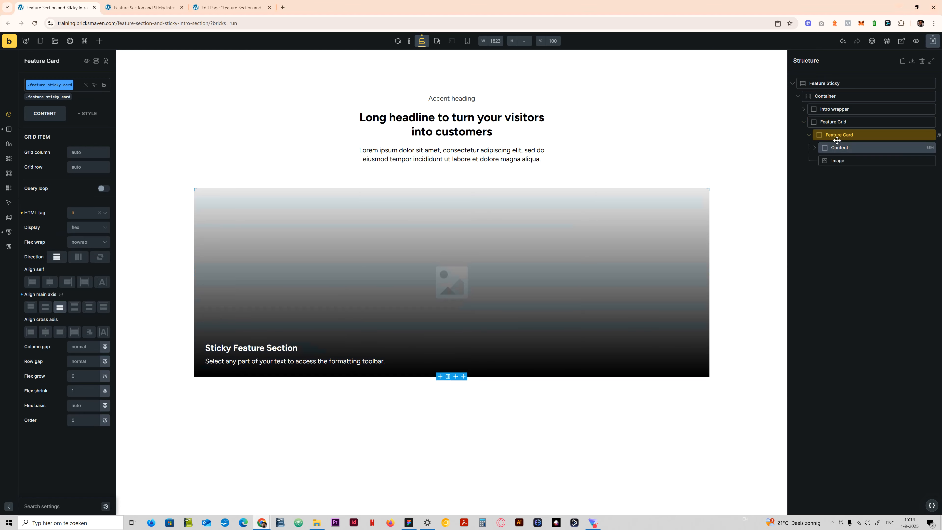
{"action": "left_click", "coordinate": [839, 148]}
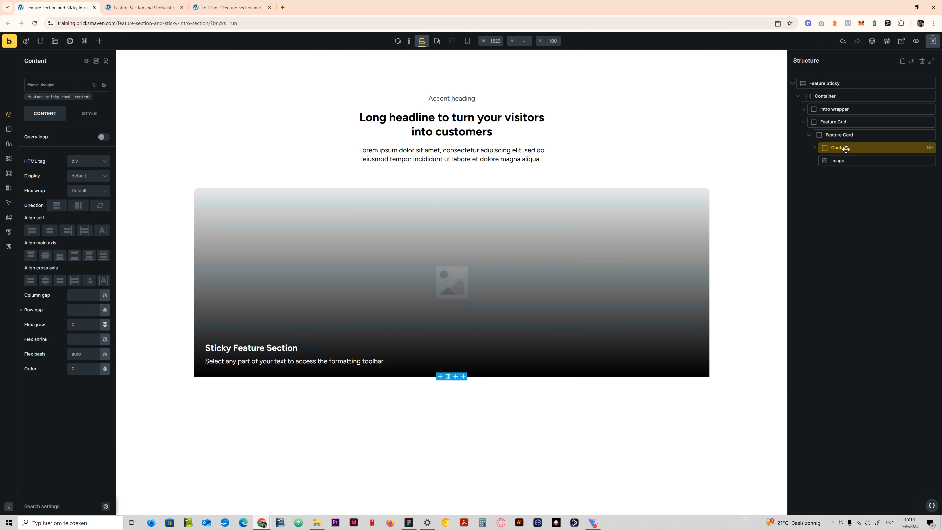
{"action": "right_click", "coordinate": [844, 148]}
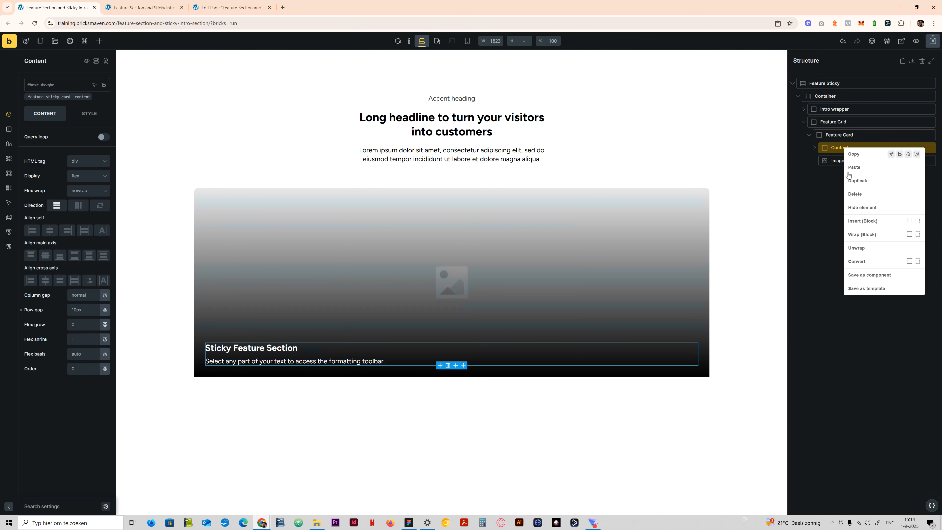
{"action": "left_click", "coordinate": [873, 237]}
{"action": "left_click_drag", "start_coordinate": [832, 170], "coordinate": [830, 167]}
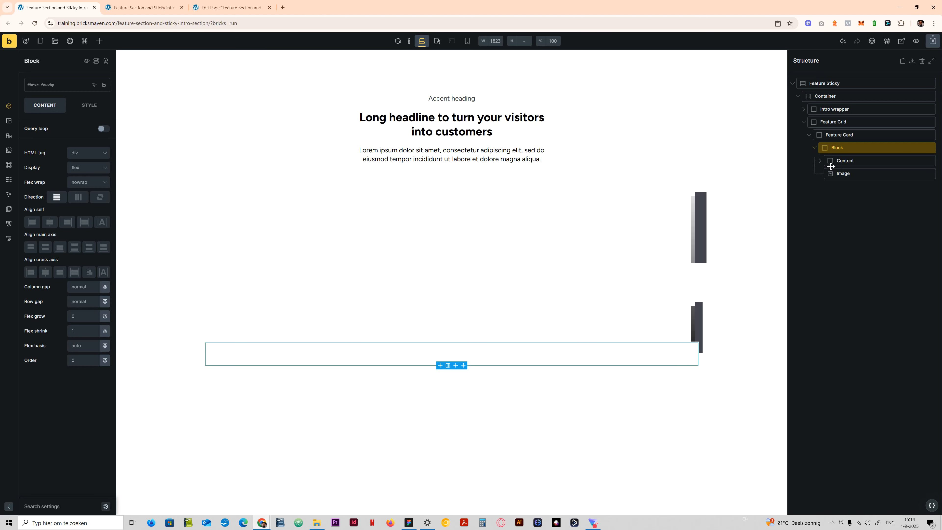
{"action": "double_click", "coordinate": [837, 149]}
{"action": "type", "text": "Inner"}
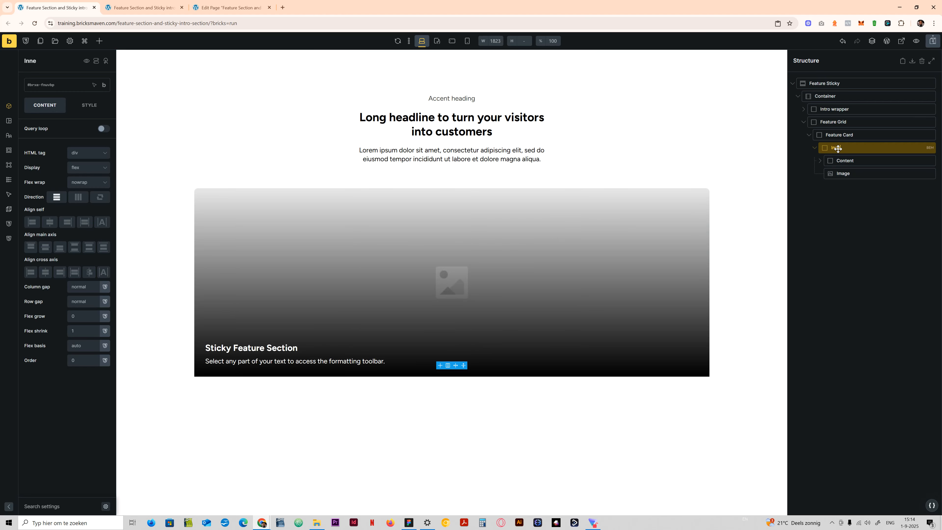
- Add a new class feature-sticky-card__inner to the Inner block, based on the Feature Card's class name
{"action": "left_click", "coordinate": [840, 136]}
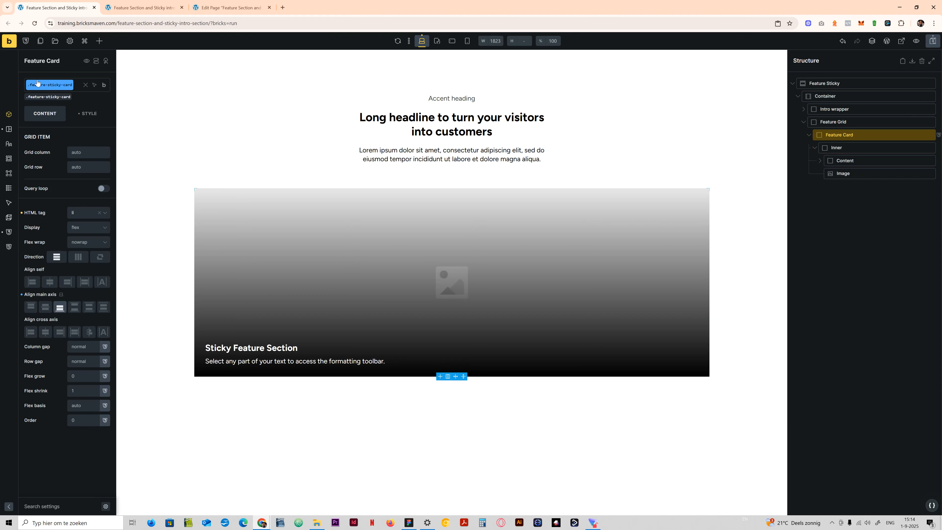
{"action": "mouse_move", "coordinate": [104, 88]}
{"action": "left_click", "coordinate": [67, 84]}
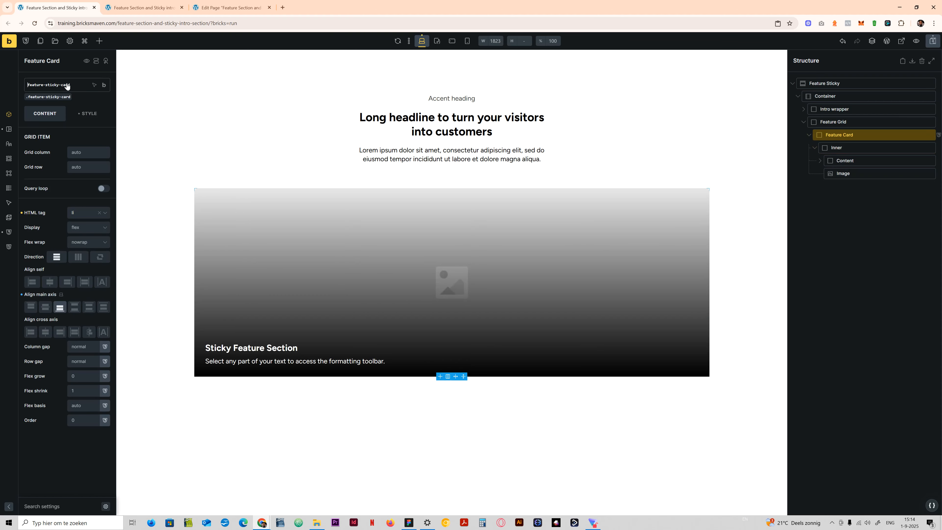
{"action": "key", "text": "ctrl+a"}
{"action": "key", "text": "ctrl+c"}
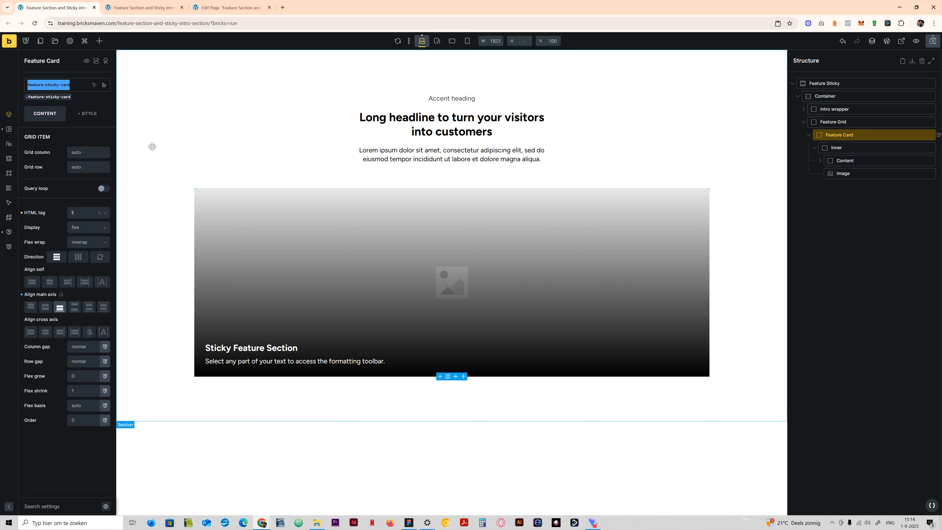
{"action": "left_click", "coordinate": [853, 148]}
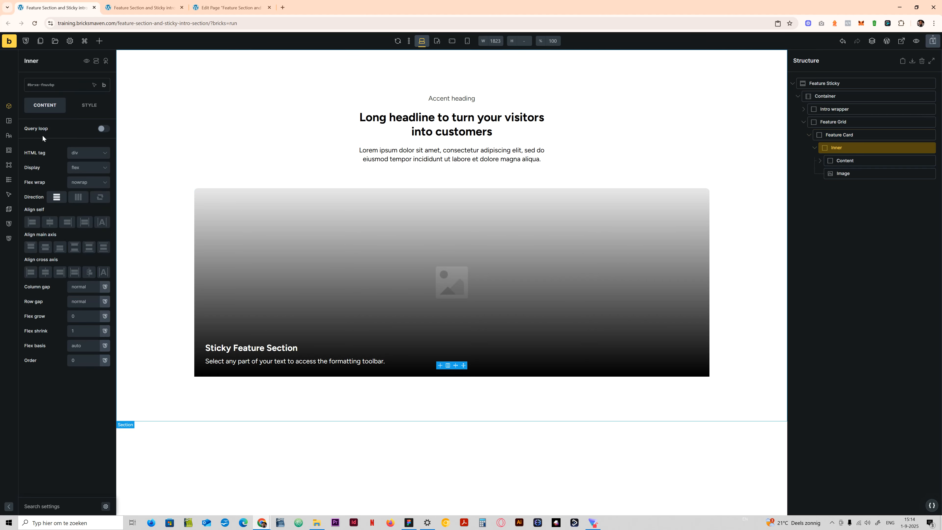
{"action": "left_click", "coordinate": [52, 88]}
{"action": "key", "text": "ctrl+v"}
{"action": "type", "text": "__"}
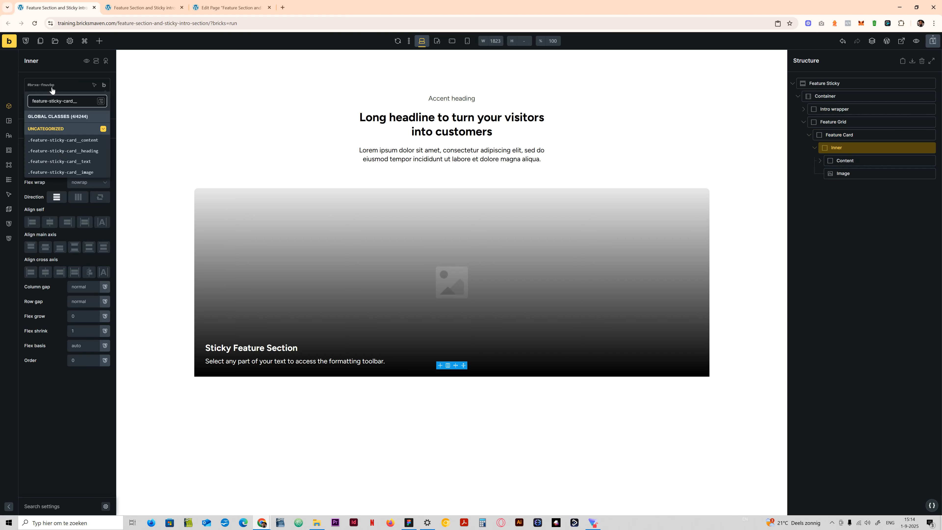
{"action": "type", "text": "inner"}
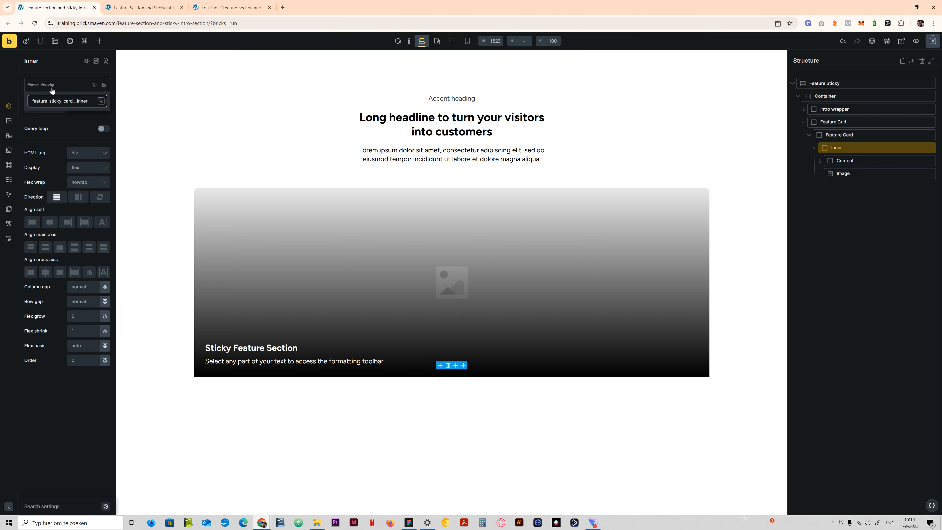
{"action": "key", "text": "Return"}
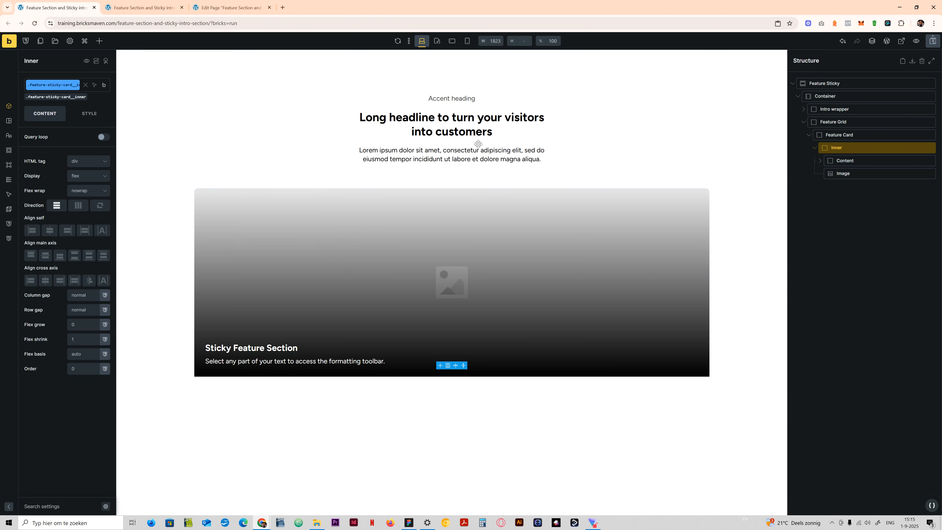
- Clear the height set on the Feature Card's .feature-sticky-card class
{"action": "left_click", "coordinate": [873, 134]}
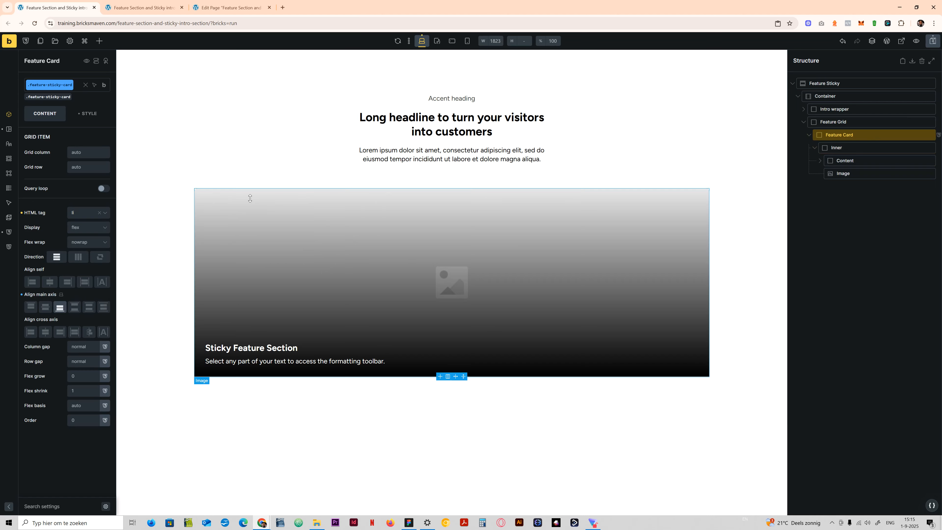
{"action": "left_click", "coordinate": [85, 114]}
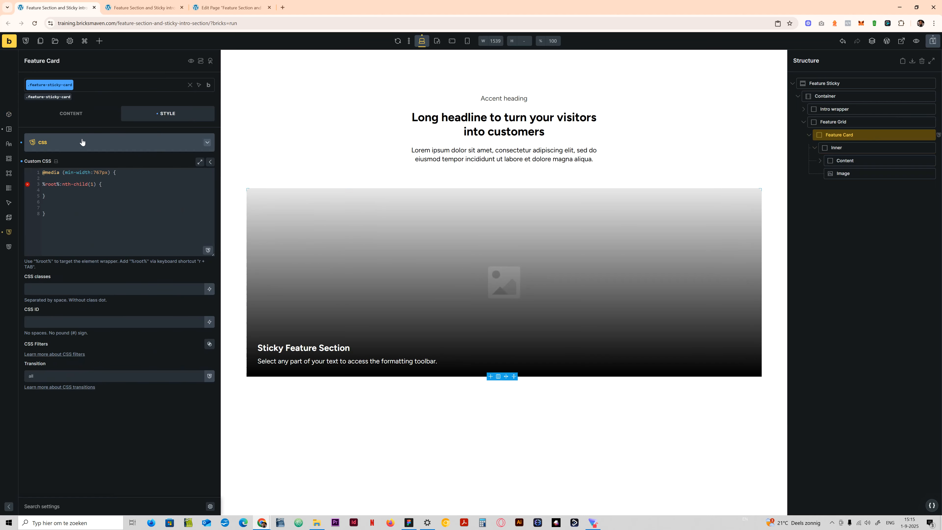
{"action": "left_click", "coordinate": [60, 145]}
{"action": "left_click", "coordinate": [60, 146]}
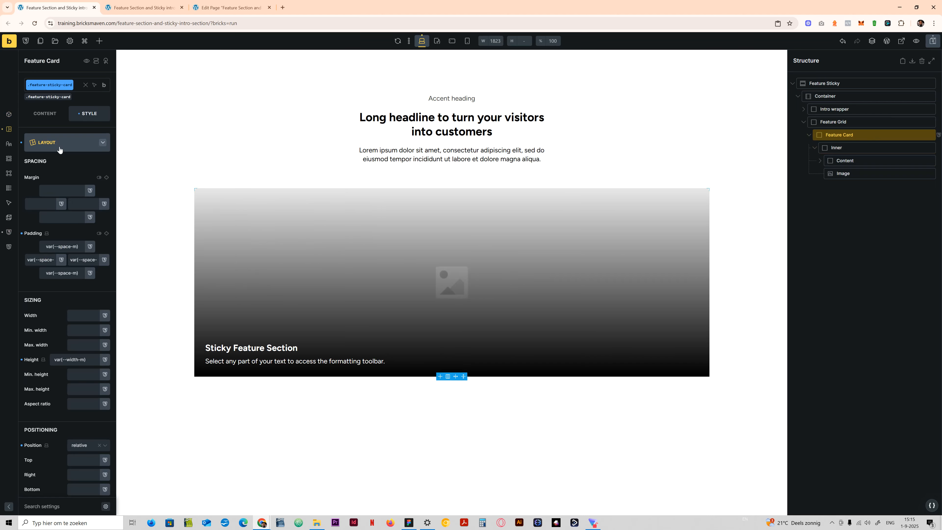
{"action": "left_click", "coordinate": [21, 360]}
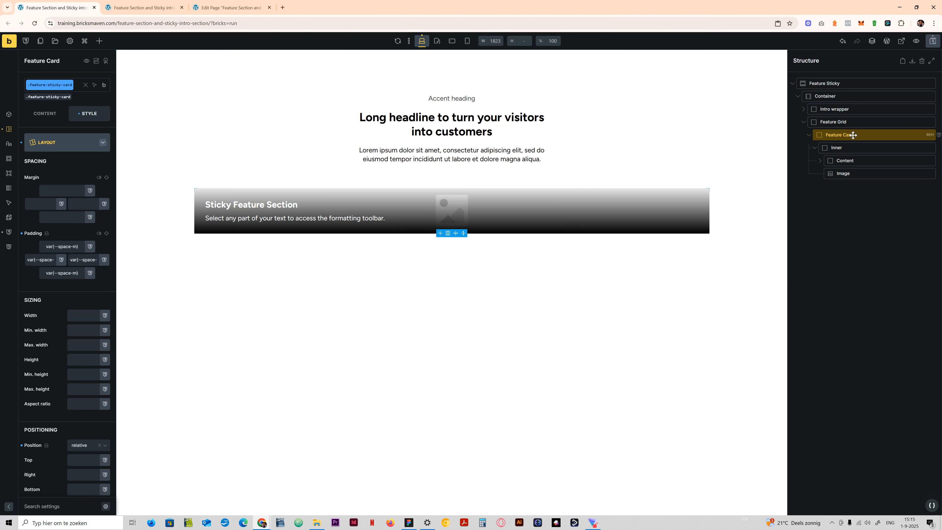
- Set both the max. width and the height of the .feature-sticky-card__inner class to var(--width-m)
{"action": "left_click", "coordinate": [845, 147]}
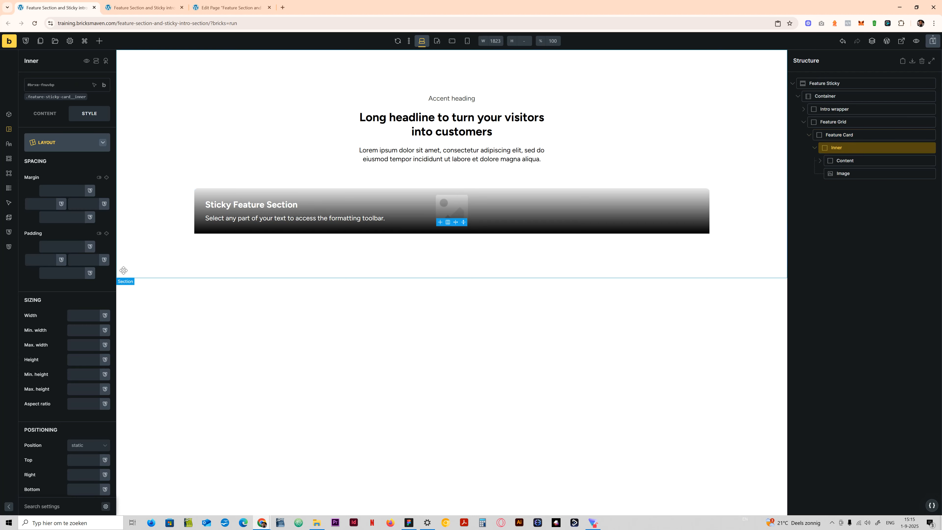
{"action": "left_click", "coordinate": [56, 97]}
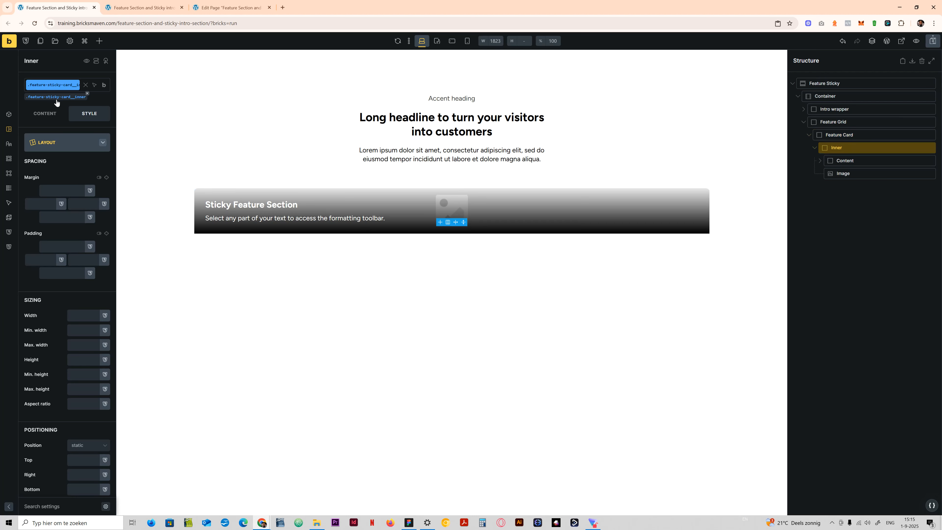
{"action": "right_click", "coordinate": [74, 348]}
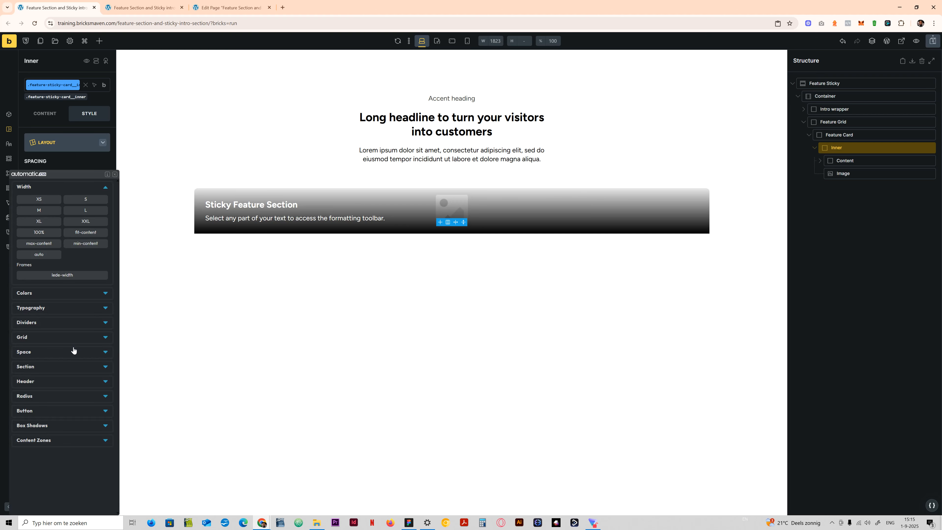
{"action": "left_click", "coordinate": [49, 212]}
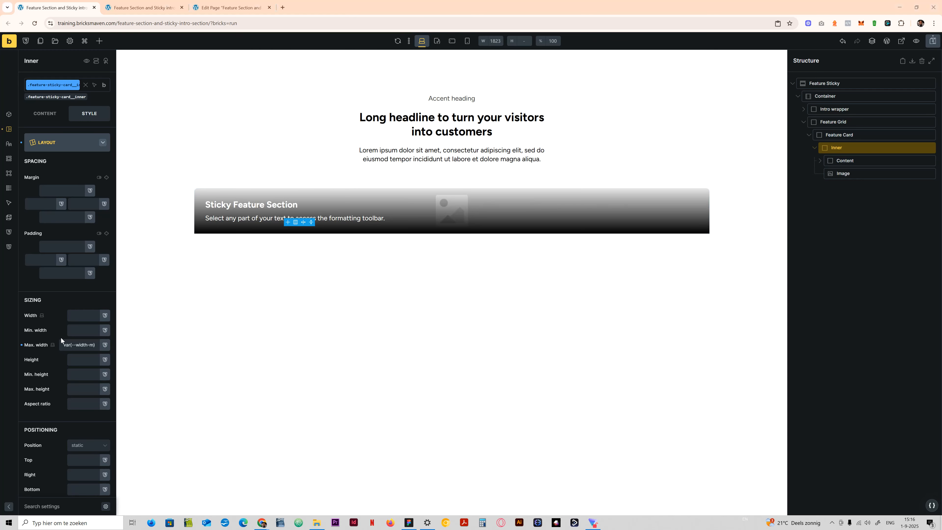
{"action": "right_click", "coordinate": [72, 359]}
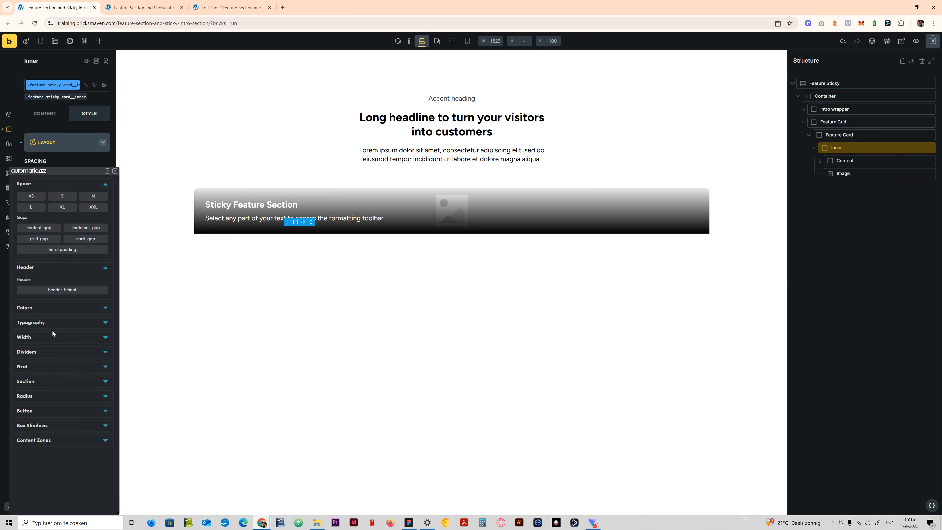
{"action": "left_click", "coordinate": [41, 338]}
{"action": "left_click", "coordinate": [39, 360]}
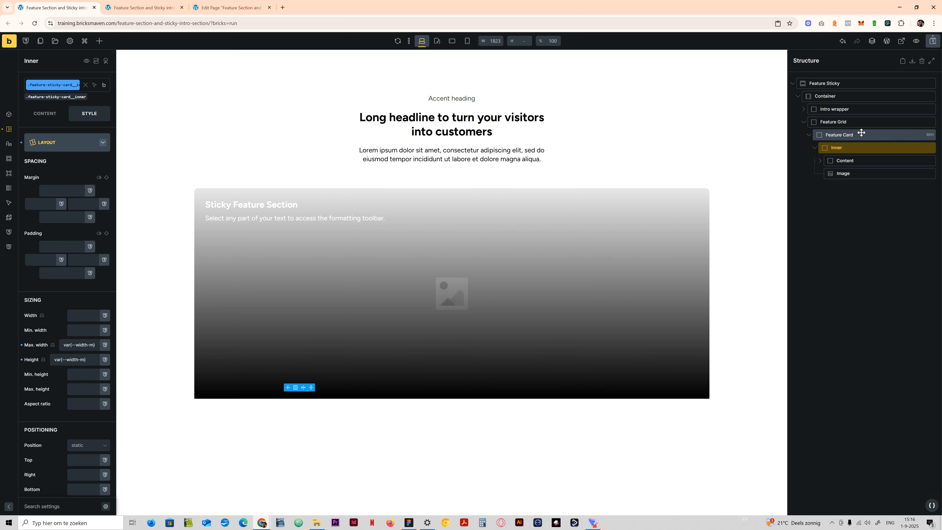
- Clear the position setting on the .feature-sticky-card class and set position to relative on the .feature-sticky-card__inner class
{"action": "left_click", "coordinate": [893, 134]}
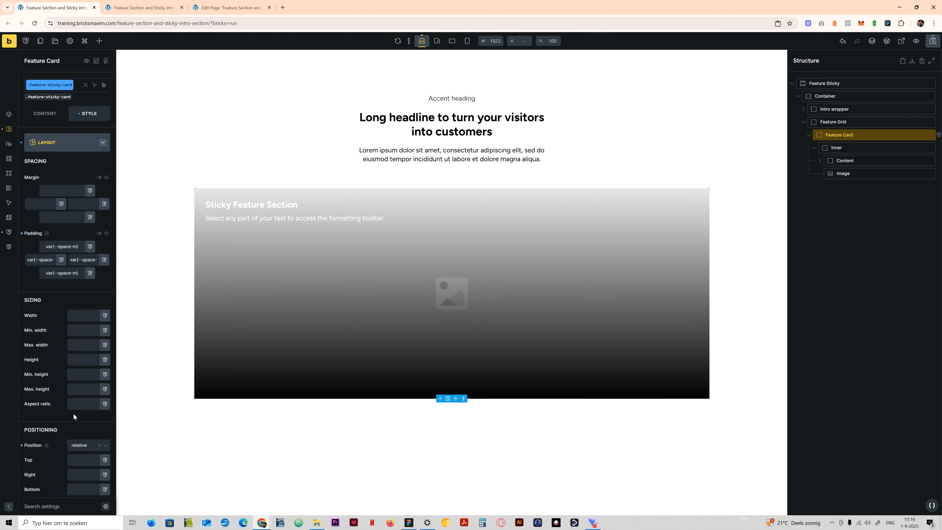
{"action": "left_click", "coordinate": [22, 445]}
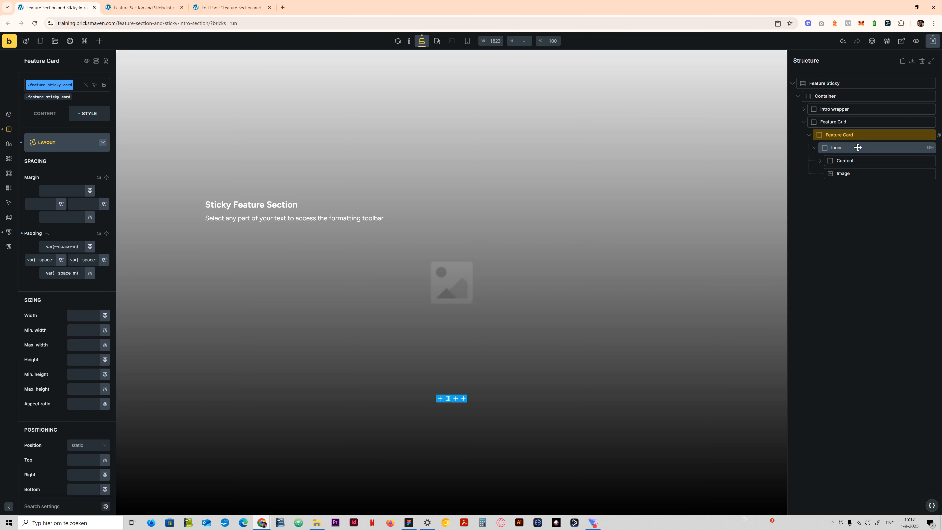
{"action": "left_click", "coordinate": [858, 148]}
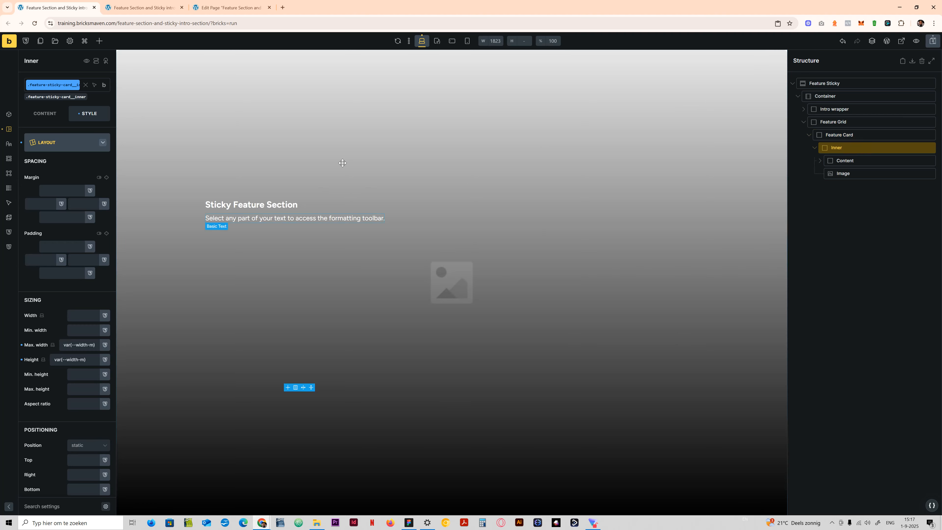
{"action": "left_click", "coordinate": [80, 445]}
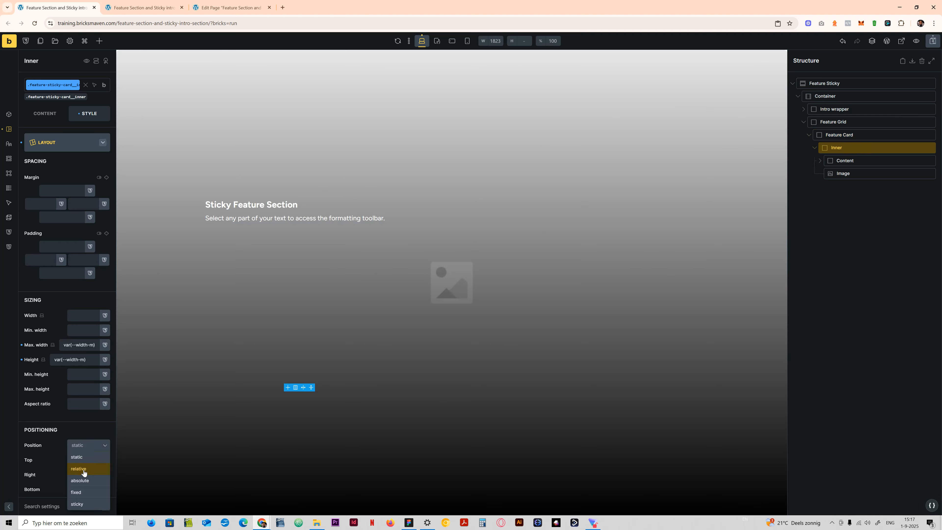
{"action": "left_click", "coordinate": [83, 469]}
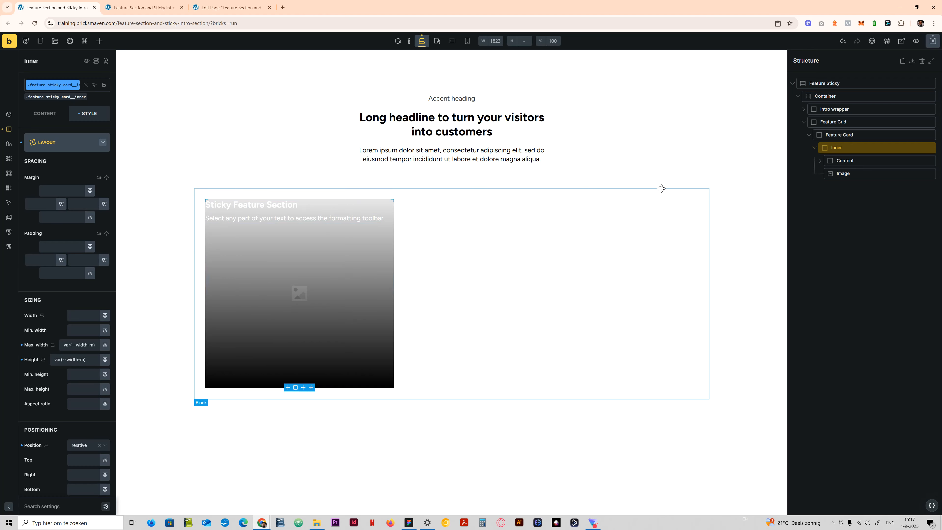
- Clear the padding set on the Feature Card's .feature-sticky-card class and save the page
{"action": "left_click", "coordinate": [661, 188]}
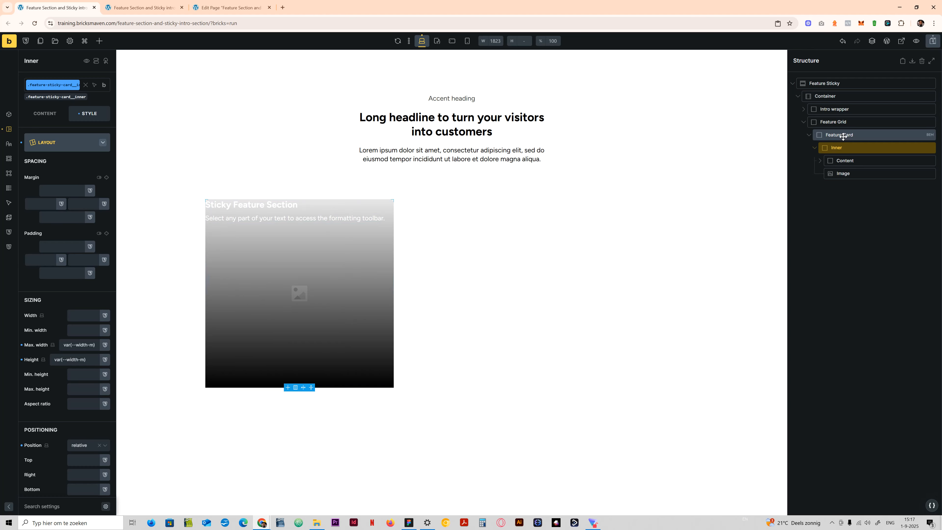
{"action": "left_click", "coordinate": [21, 234]}
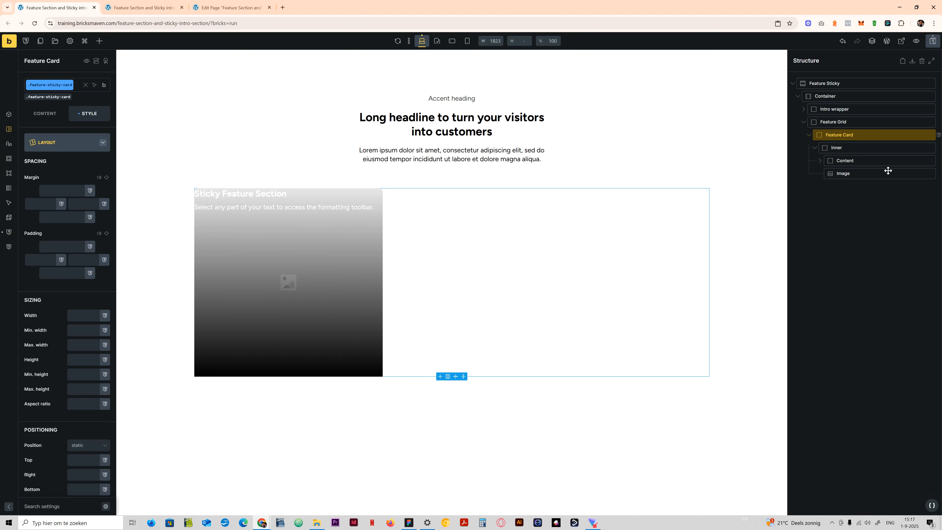
{"action": "key", "text": "ctrl+s"}
- Align the Inner block's content to the end of its main axis
{"action": "left_click", "coordinate": [852, 147]}
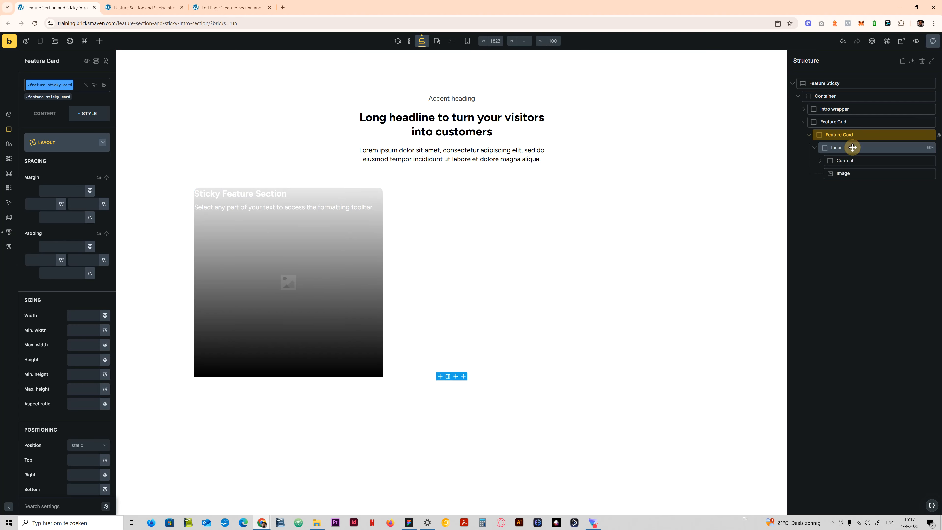
{"action": "left_click", "coordinate": [46, 118]}
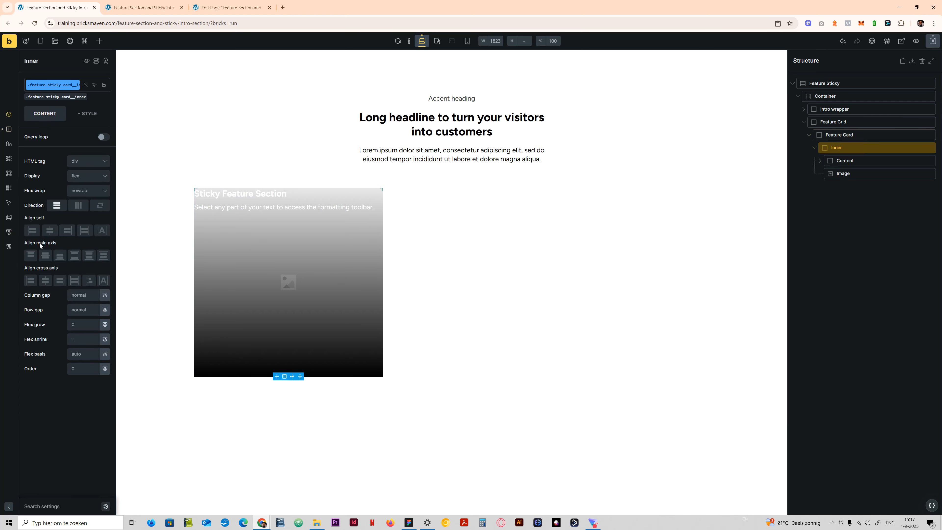
{"action": "left_click", "coordinate": [59, 257]}
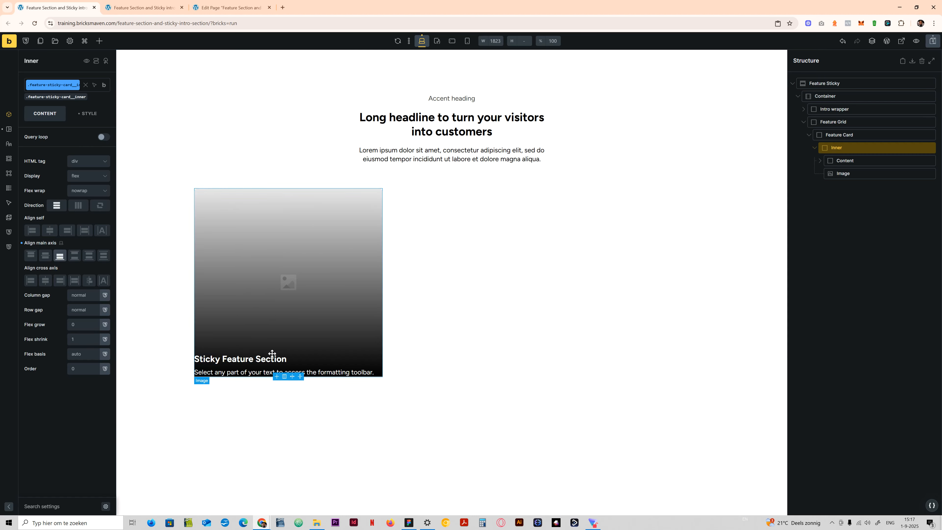
- Set the padding of the .feature-sticky-card__inner class to var(--space-m) on all four sides
{"action": "left_click", "coordinate": [87, 112]}
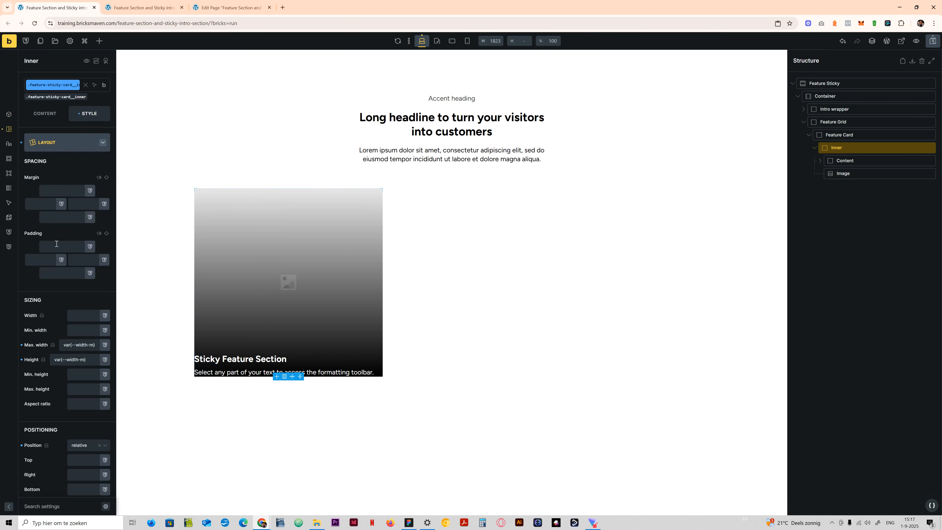
{"action": "right_click", "coordinate": [57, 245]}
{"action": "left_click", "coordinate": [91, 173]}
{"action": "left_click", "coordinate": [107, 234]}
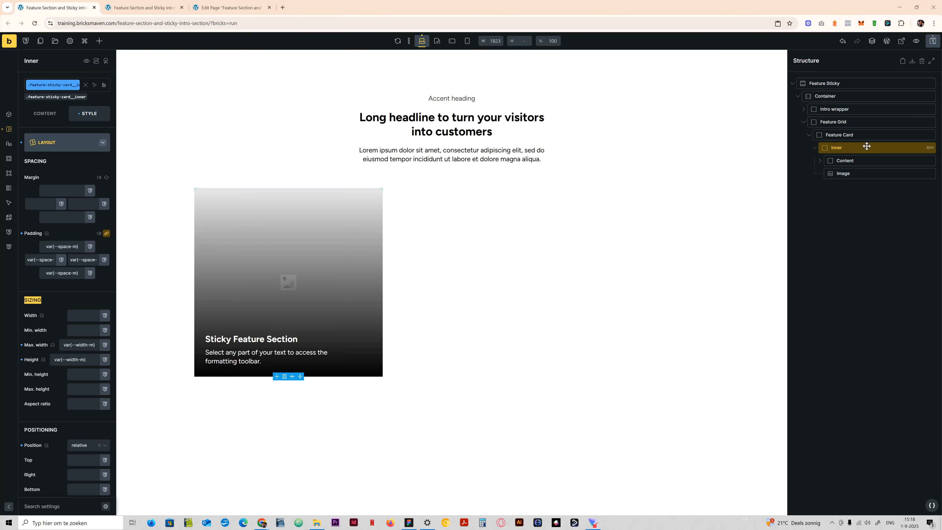
- In the Feature Card's custom CSS, set align-items: end for %root%:nth-child(1) inside the min-width:767px media query
{"action": "left_click", "coordinate": [841, 134]}
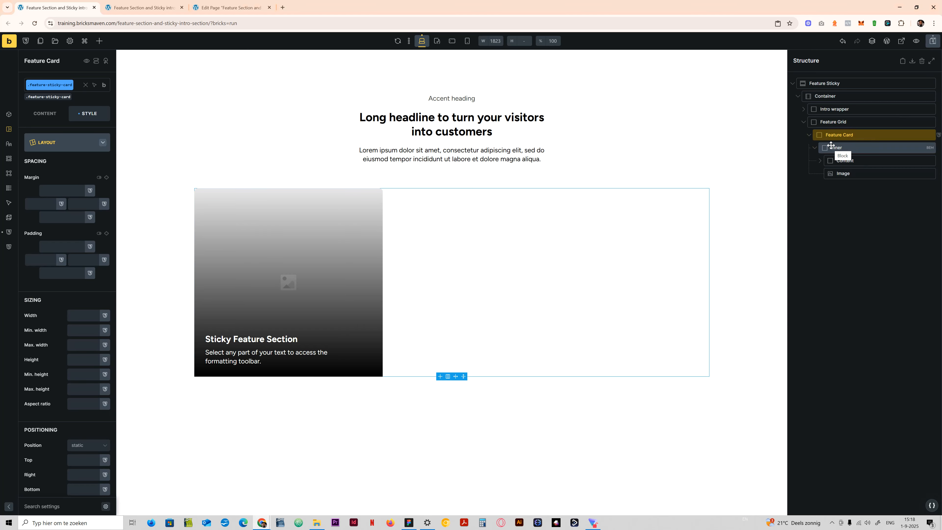
{"action": "left_click", "coordinate": [59, 144]}
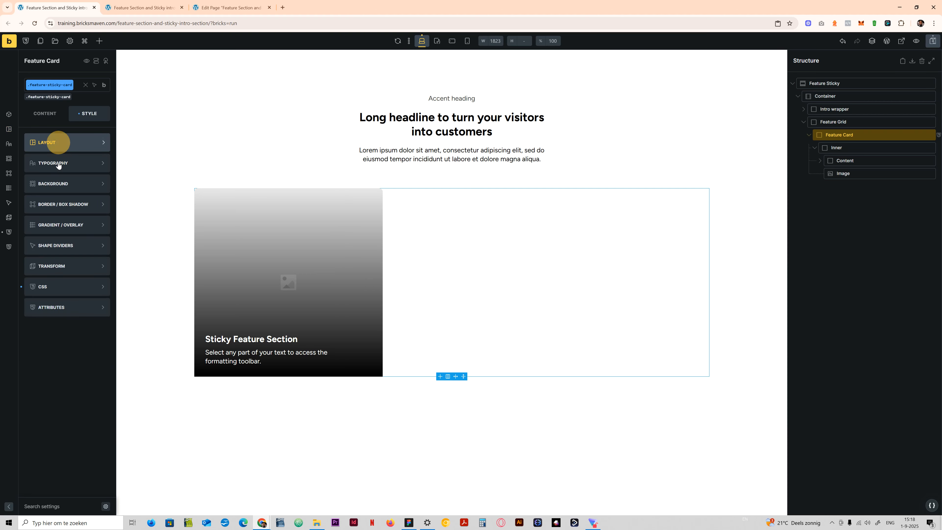
{"action": "left_click", "coordinate": [53, 293]}
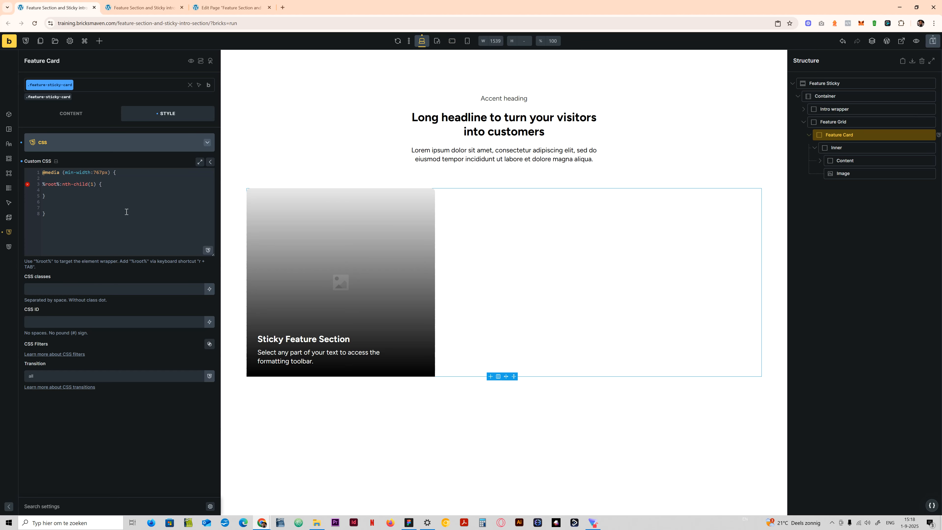
{"action": "left_click", "coordinate": [61, 190]}
{"action": "left_click", "coordinate": [63, 191]}
{"action": "type", "text": "align-items"}
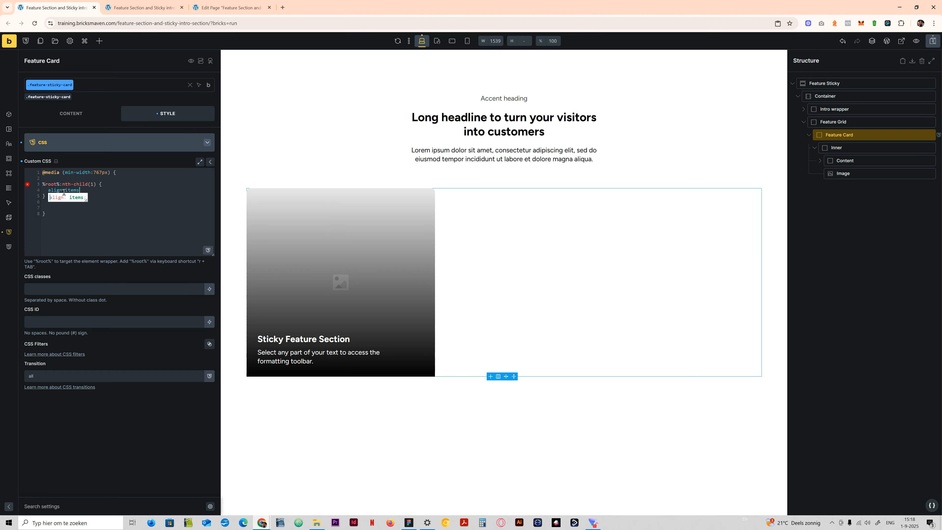
{"action": "type", "text": ": end;"}
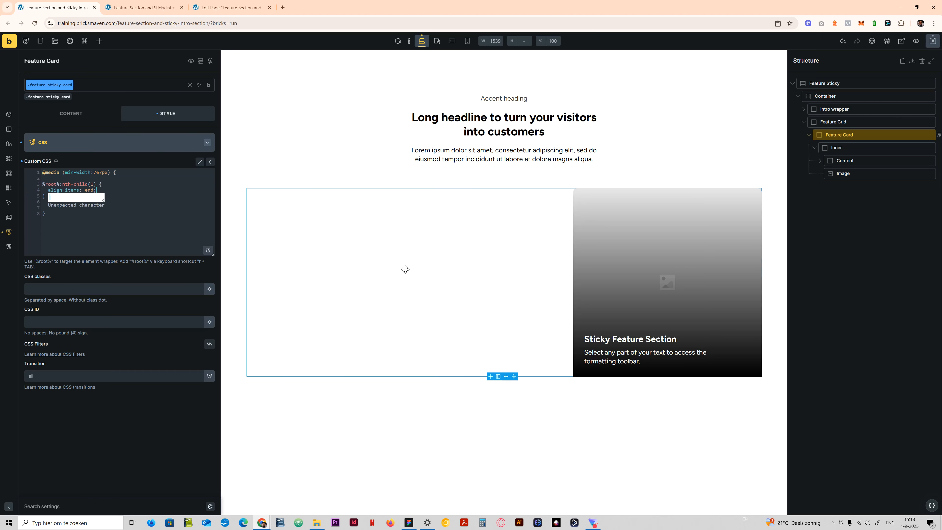
{"action": "left_click", "coordinate": [115, 186]}
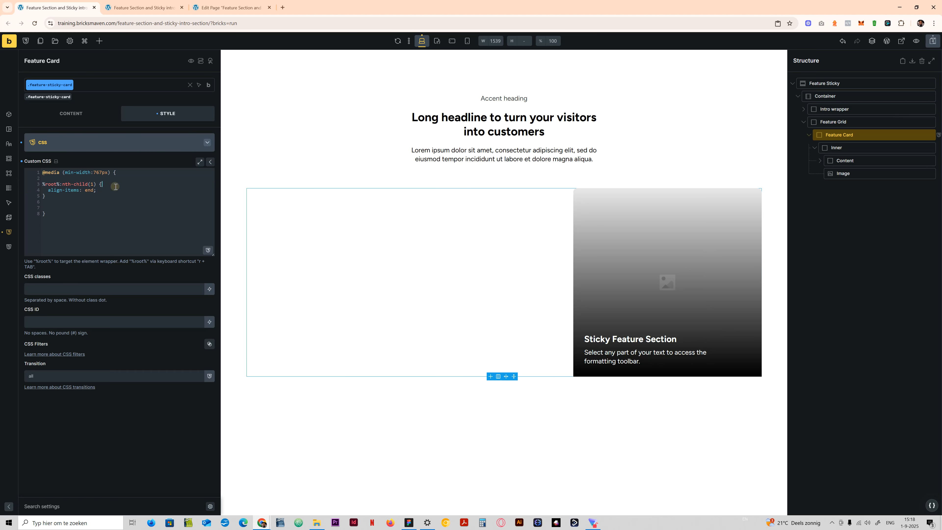
{"action": "left_click", "coordinate": [82, 195]}
- Duplicate the Feature Card inside the Feature Grid
{"action": "left_click", "coordinate": [809, 134]}
{"action": "right_click", "coordinate": [827, 135]}
{"action": "left_click", "coordinate": [853, 169]}
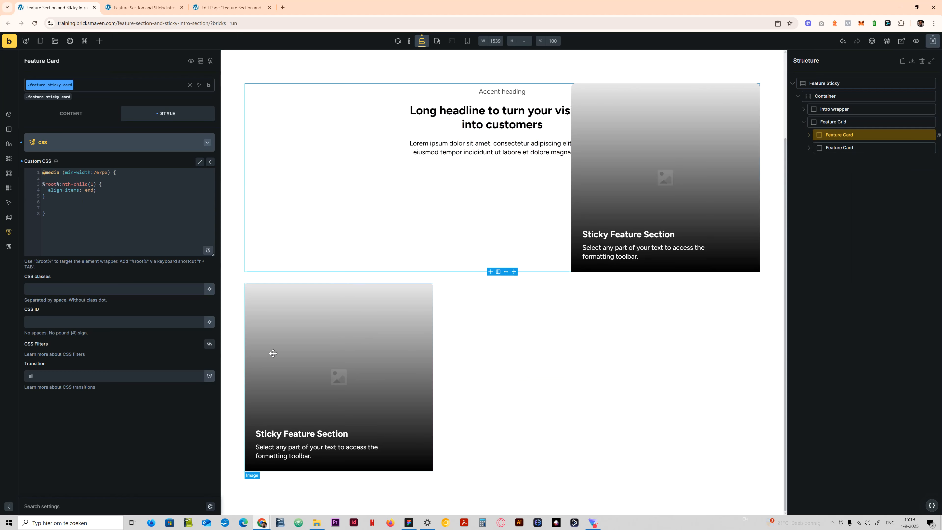
- Paste a copy of the nth-child(1) rule below it, change its selector to nth-child(2), and save
{"action": "left_click_drag", "start_coordinate": [50, 195], "coordinate": [39, 183]}
{"action": "key", "text": "ctrl+c"}
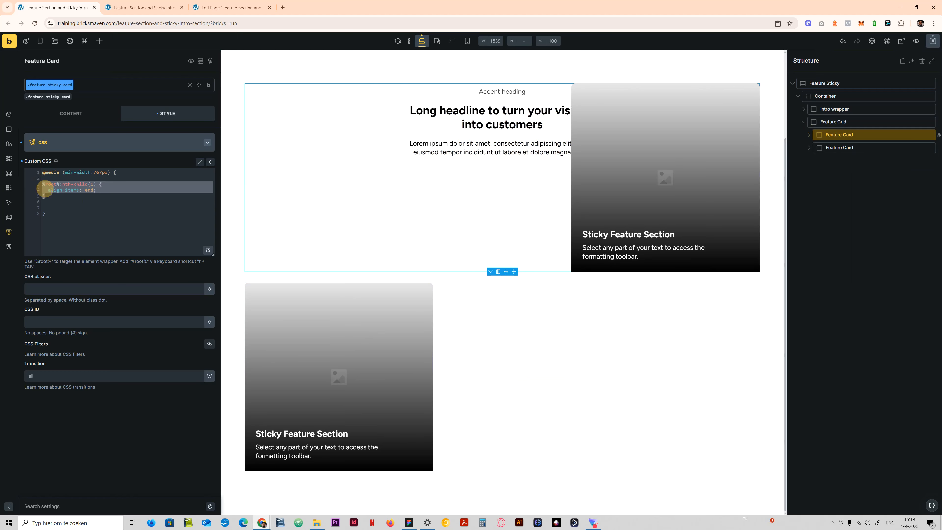
{"action": "left_click", "coordinate": [58, 199]}
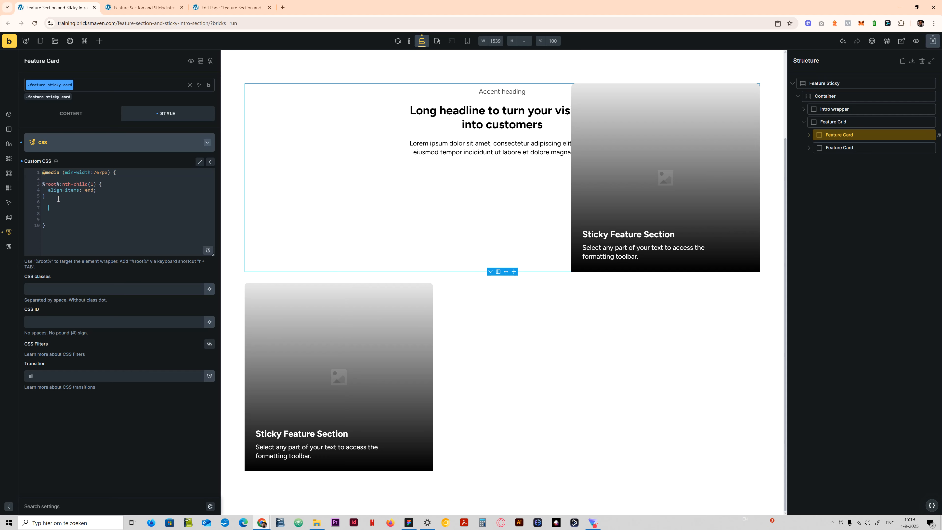
{"action": "key", "text": "ctrl+v"}
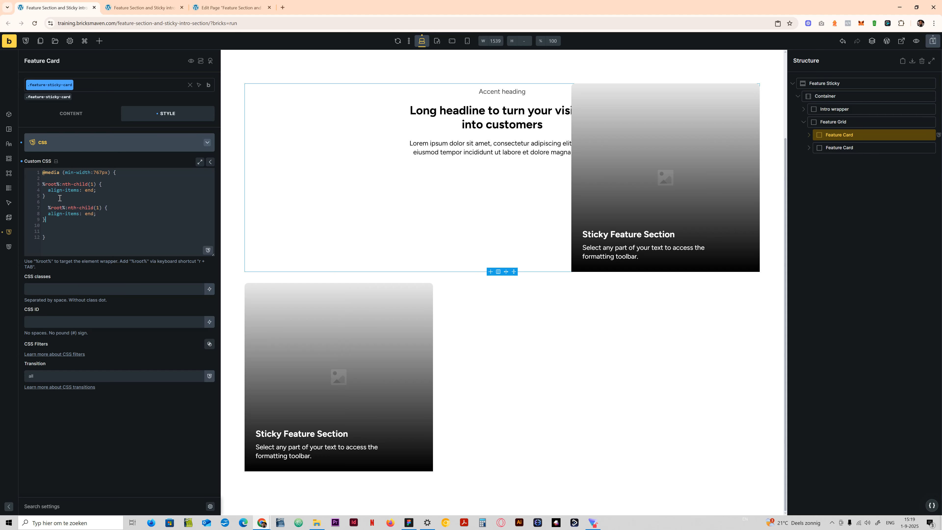
{"action": "double_click", "coordinate": [97, 208]}
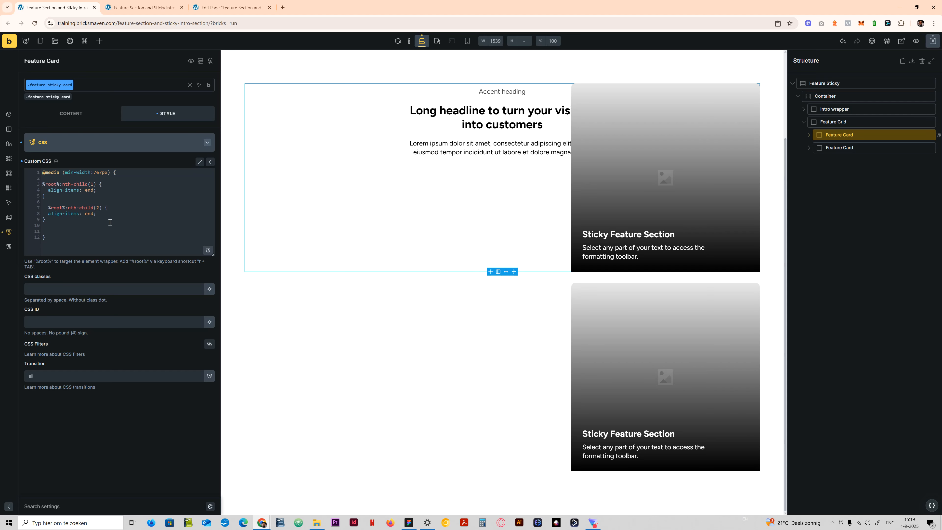
{"action": "key", "text": "ctrl+s"}
- Delete the nth-child(2) rule from the Feature Card's custom CSS
{"action": "left_click_drag", "start_coordinate": [66, 224], "coordinate": [34, 207]}
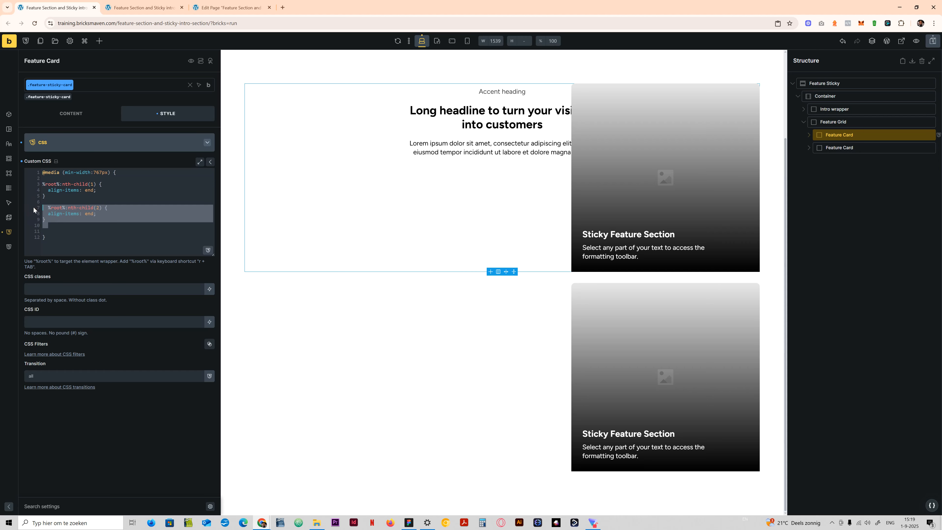
{"action": "key", "text": "BackSpace"}
{"action": "key", "text": "BackSpace"}
- Change the selector of the align-items rule to %root%:nth-child(4n+1)
{"action": "double_click", "coordinate": [92, 184]}
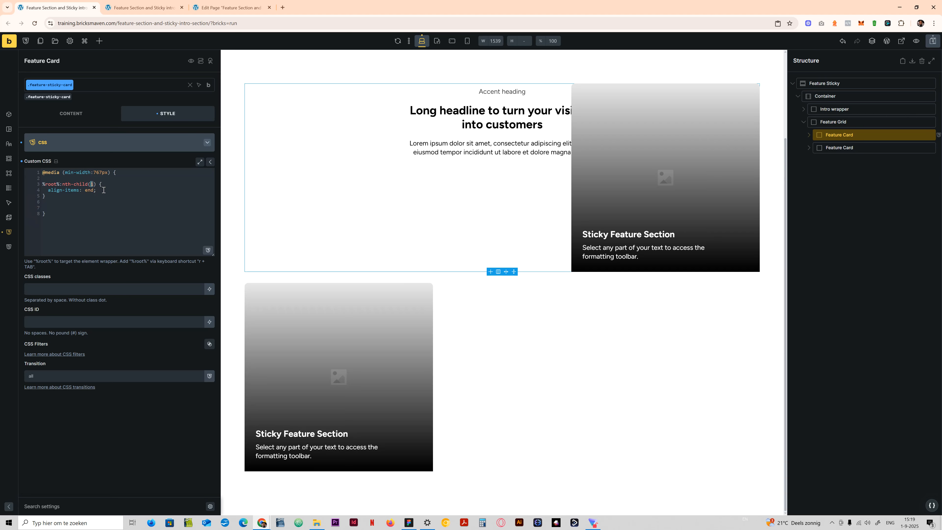
{"action": "type", "text": "4n"}
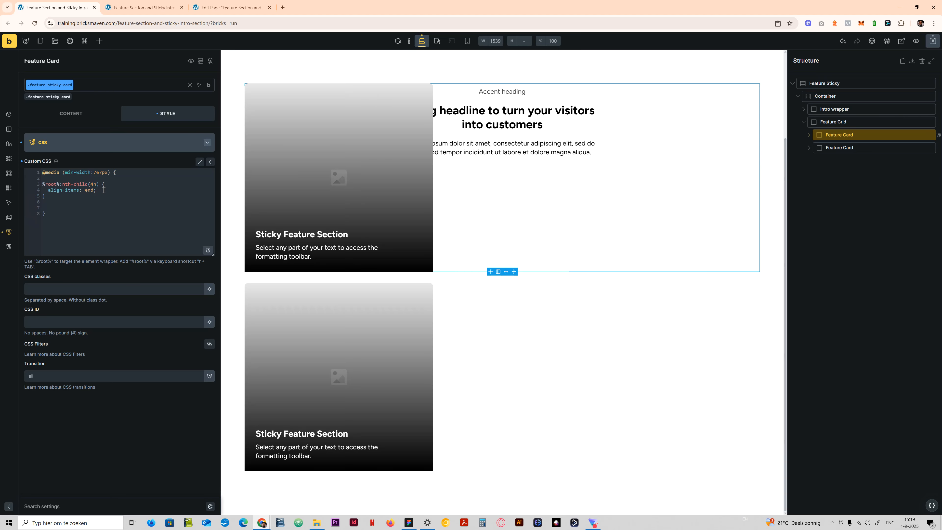
{"action": "type", "text": "_"}
{"action": "type", "text": "1"}
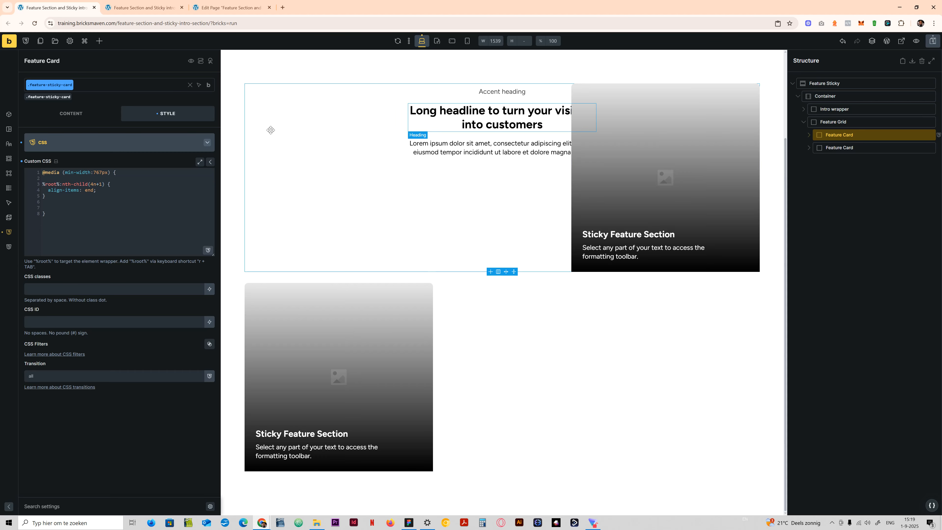
- Paste three copies of the nth-child(4n+1) rule below the original within the media query
{"action": "left_click_drag", "start_coordinate": [54, 198], "coordinate": [40, 185]}
{"action": "key", "text": "ctrl+c"}
{"action": "left_click", "coordinate": [59, 198]}
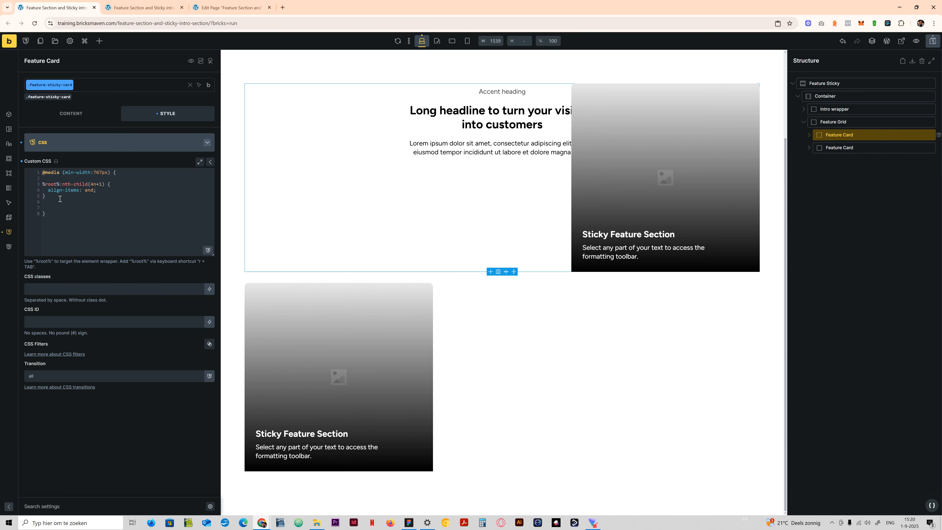
{"action": "key", "text": "Return"}
{"action": "key", "text": "Return"}
{"action": "key", "text": "ctrl+v"}
{"action": "key", "text": "Return"}
{"action": "key", "text": "ctrl+v"}
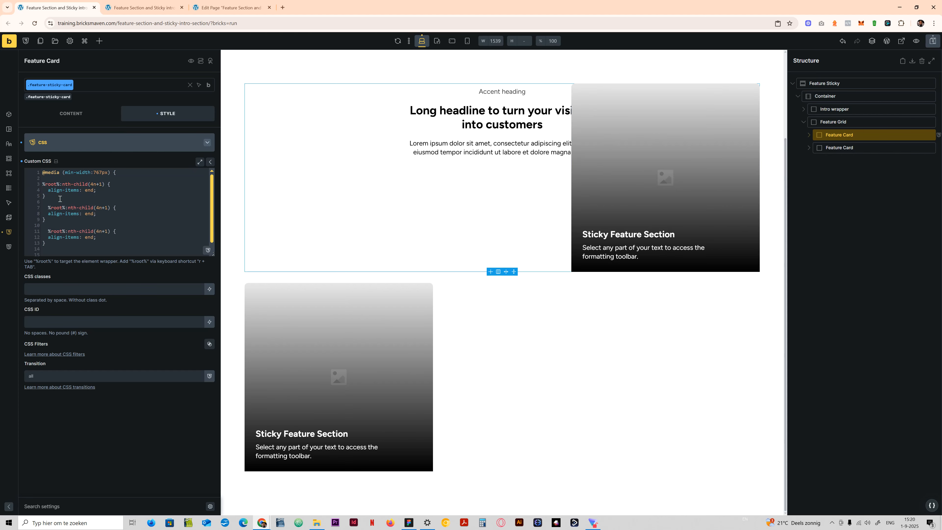
{"action": "key", "text": "ctrl+v"}
- Remove the align-items: end declaration from the three pasted rules
{"action": "left_click_drag", "start_coordinate": [97, 248], "coordinate": [49, 247]}
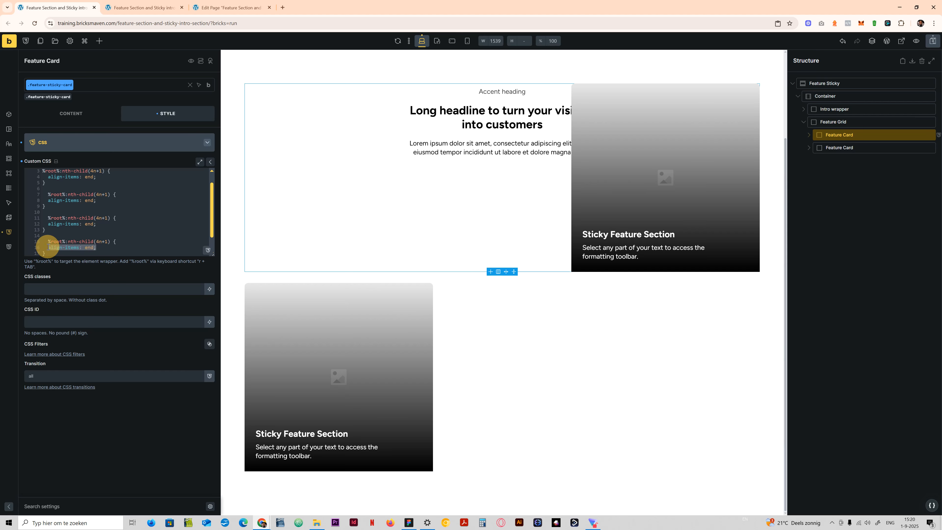
{"action": "key", "text": "BackSpace"}
{"action": "key", "text": "BackSpace"}
{"action": "key", "text": "BackSpace"}
{"action": "key", "text": "BackSpace"}
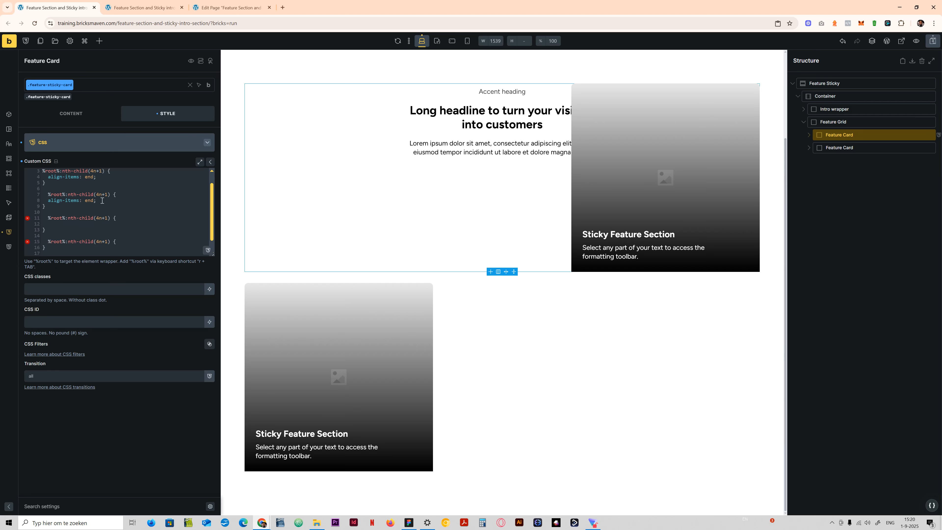
{"action": "left_click_drag", "start_coordinate": [100, 200], "coordinate": [41, 201]}
- Change the three copied selectors to nth-child(4n+2), nth-child(4n+3) and nth-child(4n+4), and save the page
{"action": "key", "text": "BackSpace"}
{"action": "left_click", "coordinate": [105, 194]}
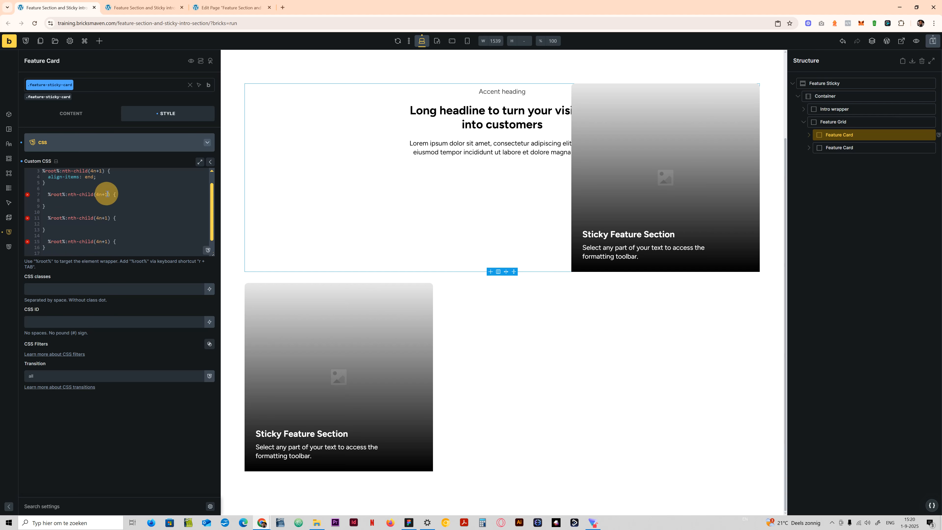
{"action": "left_click", "coordinate": [109, 218]}
{"action": "key", "text": "BackSpace"}
{"action": "type", "text": "3"}
{"action": "left_click", "coordinate": [106, 242]}
{"action": "left_click", "coordinate": [106, 242]}
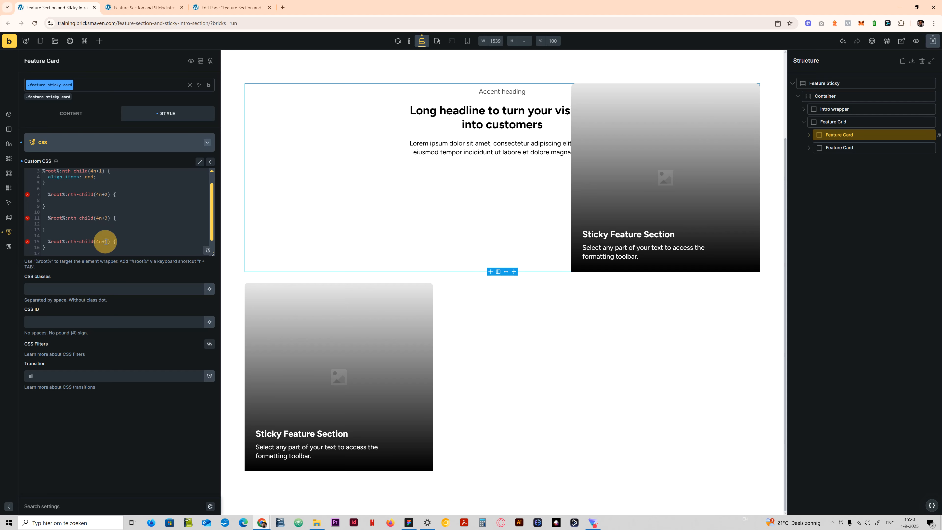
{"action": "type", "text": "4"}
{"action": "scroll", "coordinate": [59, 238], "scroll_direction": "up", "scroll_amount": 1}
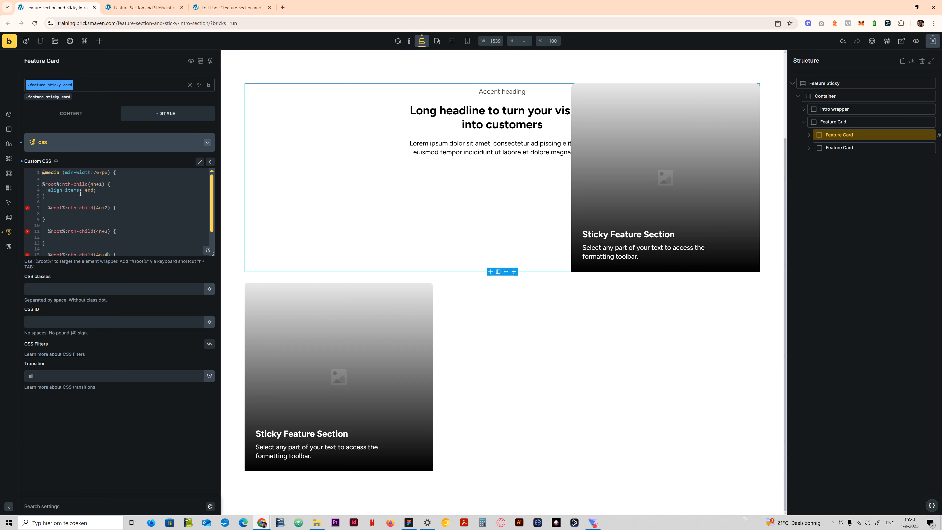
{"action": "key", "text": "ctrl+s"}
- Examine the 4n+1 to 4n+4 nth-child selectors in the Feature Card's custom CSS and how they target the cards
{"action": "left_click_drag", "start_coordinate": [91, 184], "coordinate": [101, 185]}
{"action": "left_click", "coordinate": [103, 185]}
{"action": "left_click_drag", "start_coordinate": [91, 184], "coordinate": [97, 184]}
{"action": "left_click", "coordinate": [97, 184]}
{"action": "left_click", "coordinate": [91, 185]}
{"action": "left_click", "coordinate": [94, 184]}
{"action": "left_click_drag", "start_coordinate": [45, 184], "coordinate": [68, 189]}
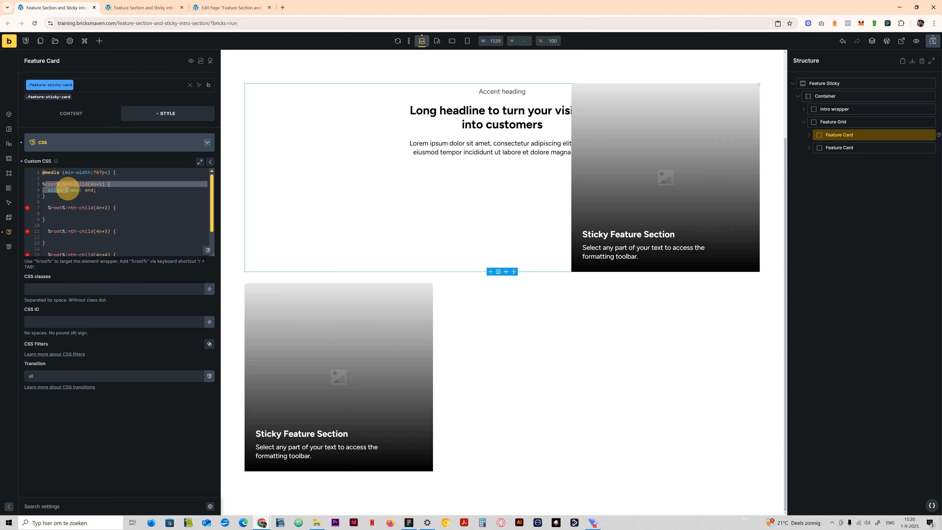
{"action": "left_click", "coordinate": [90, 184]}
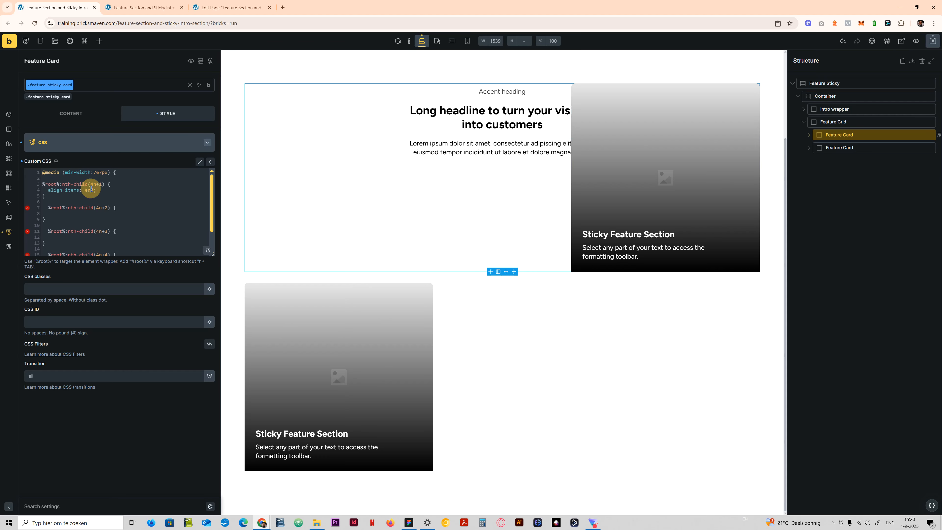
{"action": "left_click", "coordinate": [91, 184]}
{"action": "double_click", "coordinate": [92, 184]}
{"action": "left_click", "coordinate": [65, 197]}
{"action": "left_click_drag", "start_coordinate": [43, 184], "coordinate": [61, 195]}
{"action": "left_click", "coordinate": [64, 195]}
{"action": "left_click_drag", "start_coordinate": [91, 184], "coordinate": [103, 184]}
{"action": "left_click", "coordinate": [104, 194]}
{"action": "scroll", "coordinate": [94, 217], "scroll_direction": "down", "scroll_amount": 1}
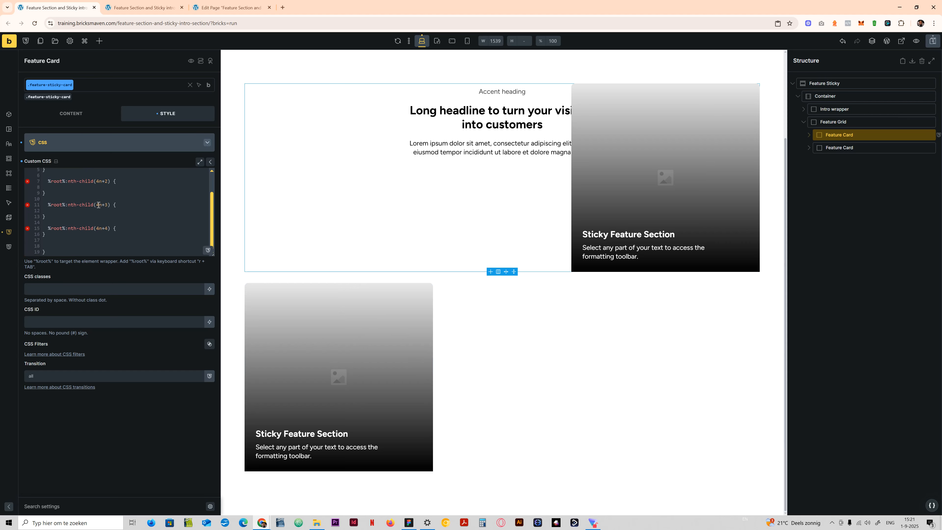
{"action": "left_click", "coordinate": [100, 205]}
{"action": "scroll", "coordinate": [89, 217], "scroll_direction": "up", "scroll_amount": 1}
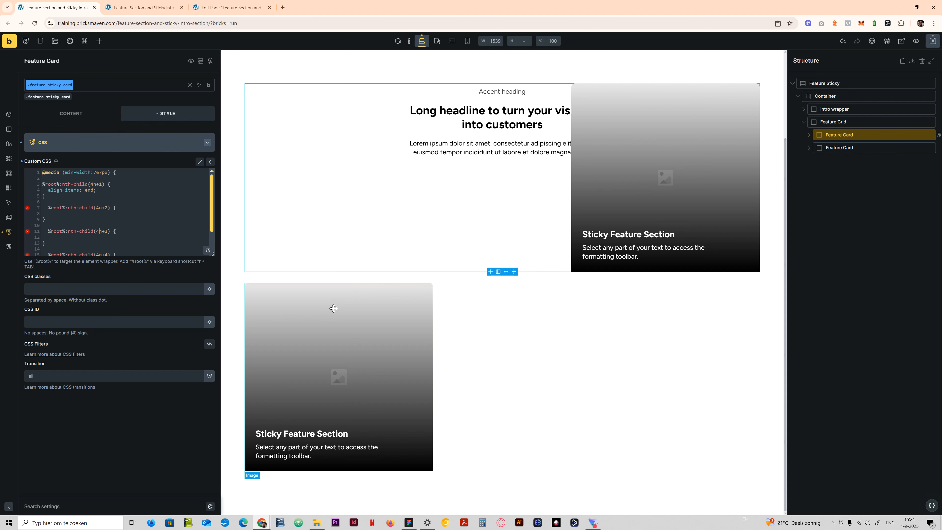
- Add padding-inline-start: var(--space-xl); to the nth-child(4n+2) rule in the Feature Card's custom CSS
{"action": "left_click", "coordinate": [97, 213]}
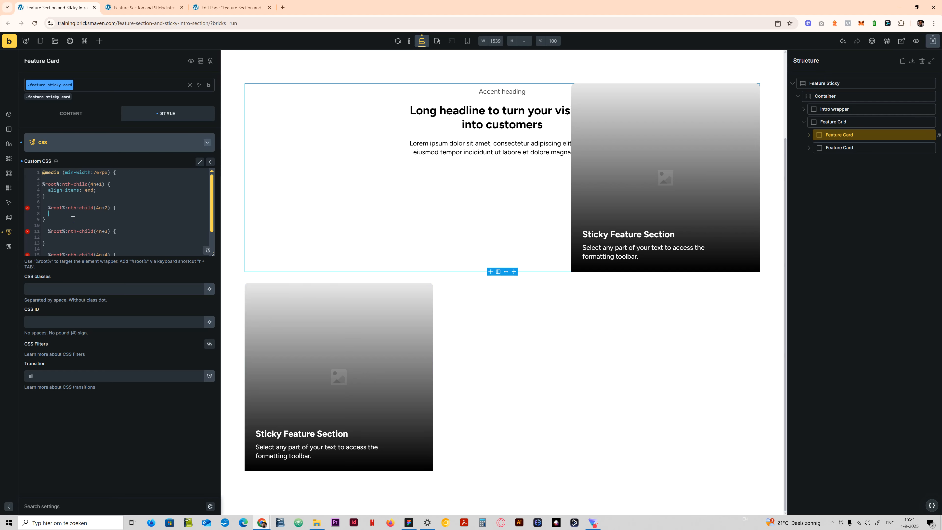
{"action": "type", "text": "padding-inline-"}
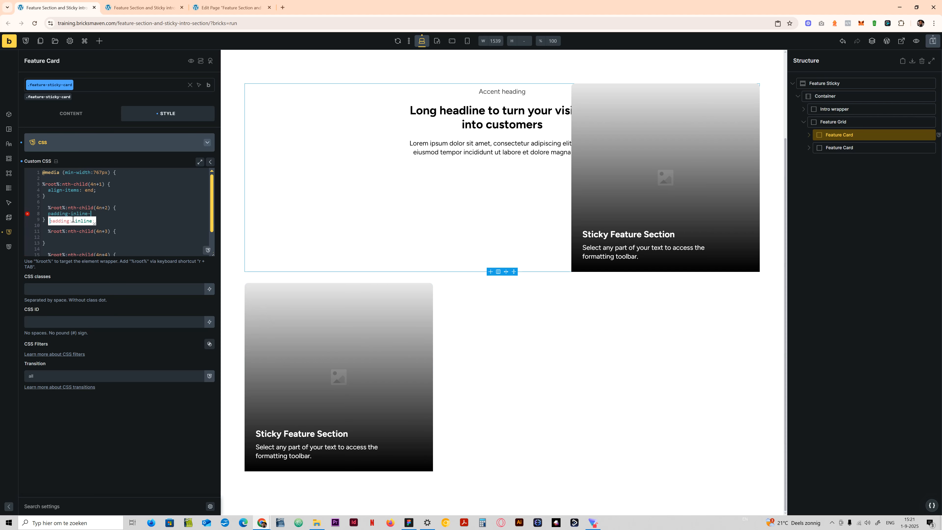
{"action": "type", "text": "start: "}
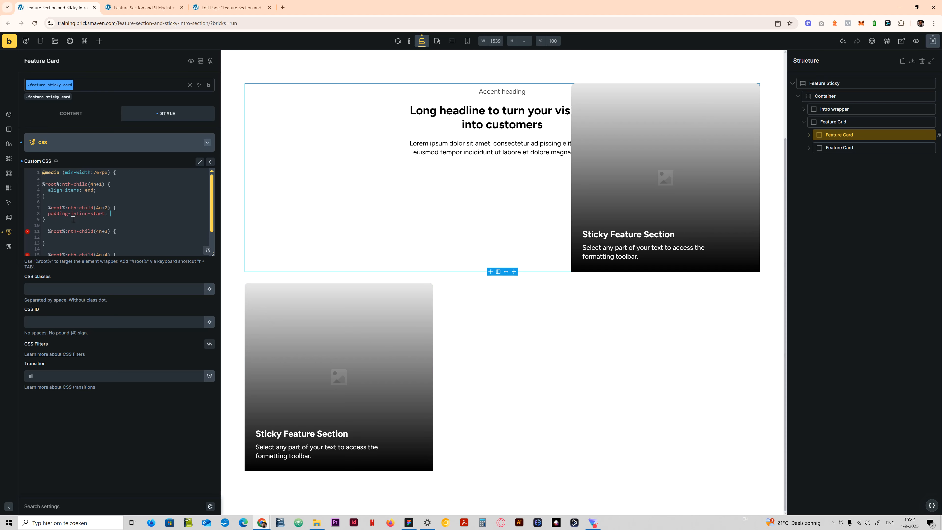
{"action": "type", "text": "var(--space-x"}
{"action": "type", "text": "l"}
{"action": "key", "text": "Return"}
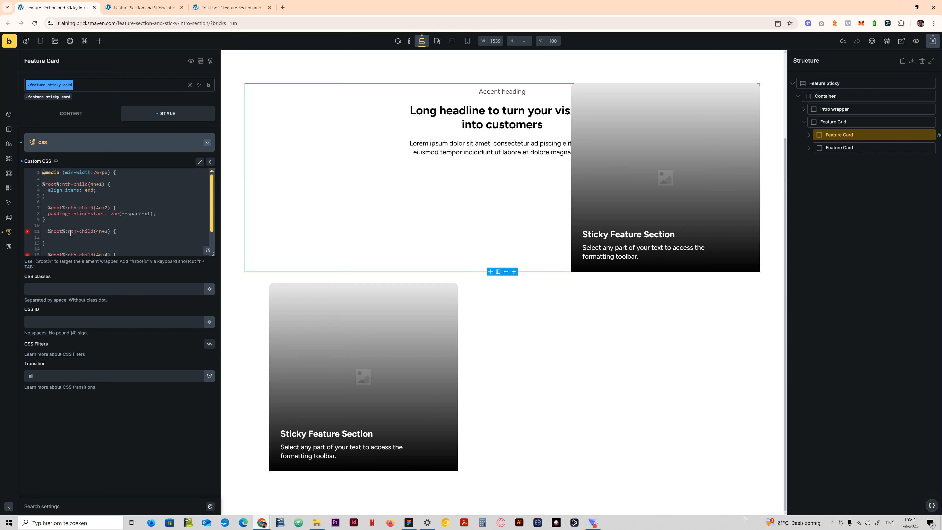
- Duplicate the second Feature Card in the Feature Grid
{"action": "right_click", "coordinate": [847, 149]}
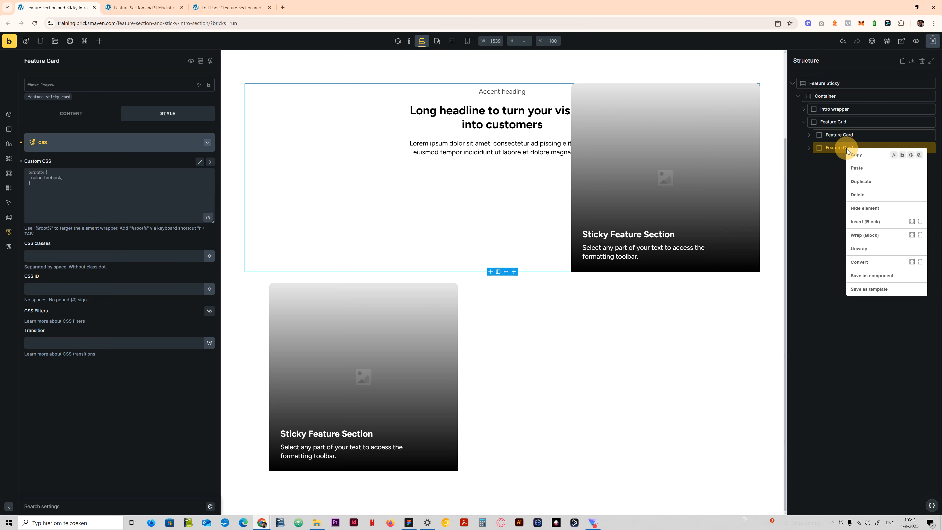
{"action": "left_click", "coordinate": [904, 209]}
{"action": "scroll", "coordinate": [544, 265], "scroll_direction": "down", "scroll_amount": 4}
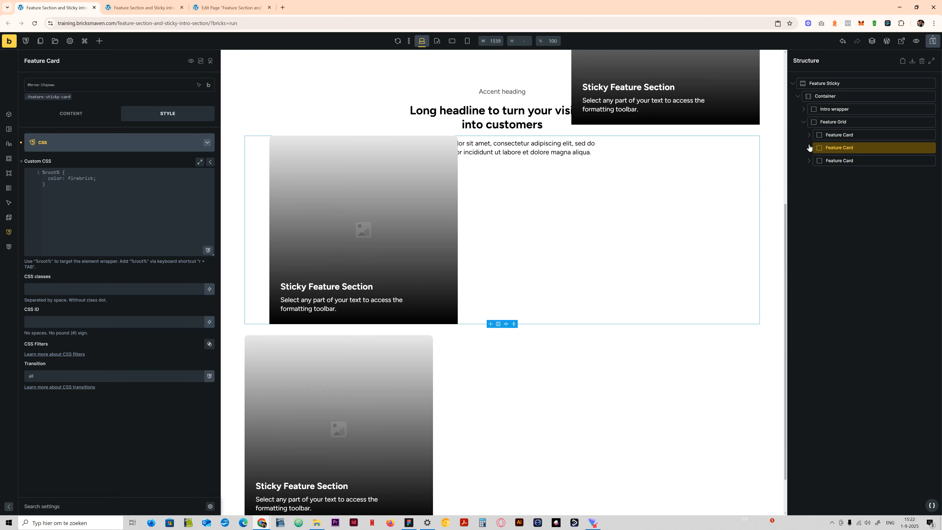
- Copy the align-items: end; declaration from the nth-child(4n+1) rule of the .feature-sticky-card class
{"action": "left_click", "coordinate": [50, 98]}
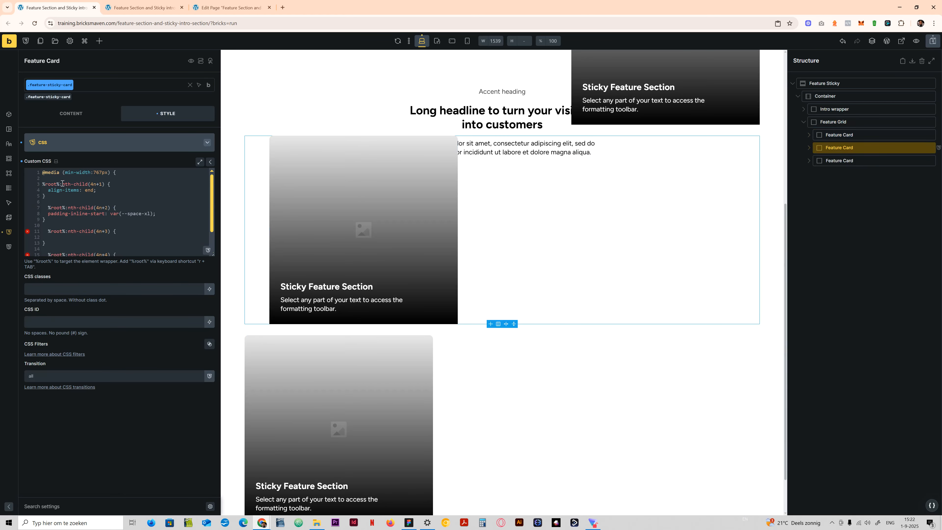
{"action": "scroll", "coordinate": [126, 232], "scroll_direction": "down", "scroll_amount": 1}
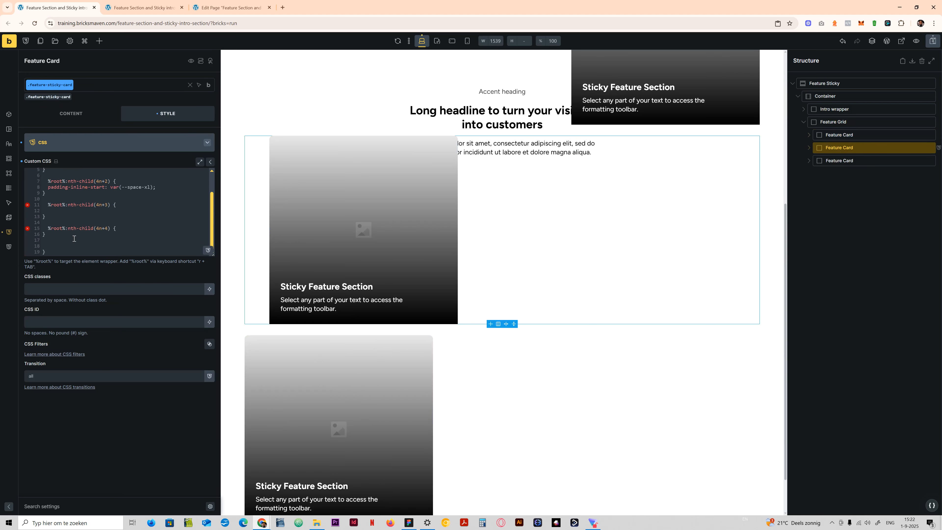
{"action": "scroll", "coordinate": [119, 192], "scroll_direction": "up", "scroll_amount": 1}
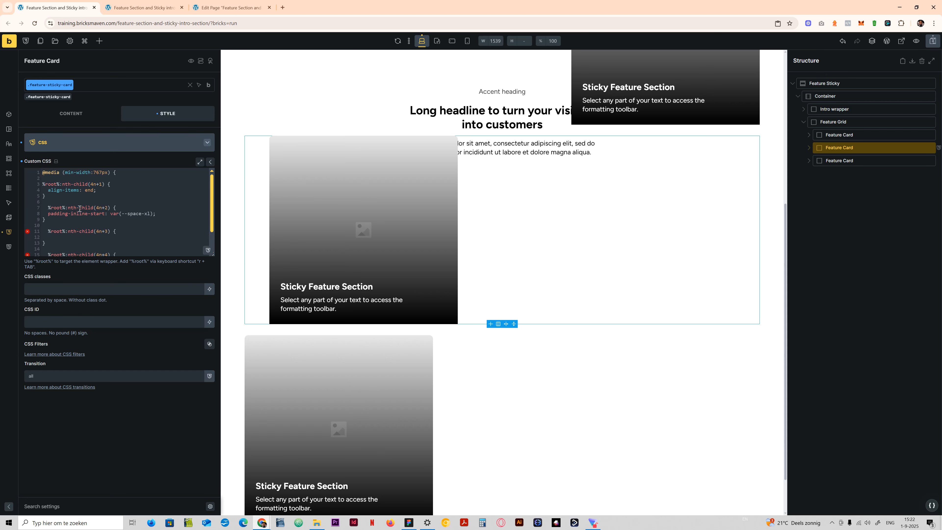
{"action": "left_click_drag", "start_coordinate": [99, 189], "coordinate": [50, 191]}
{"action": "key", "text": "ctrl+c"}
{"action": "left_click", "coordinate": [73, 237]}
- Even out the indentation of the 4n+1 and 4n+2 rules and paste align-items: end; into the nth-child(4n+3) rule
{"action": "left_click", "coordinate": [50, 211]}
{"action": "key", "text": "Tab"}
{"action": "left_click", "coordinate": [46, 208]}
{"action": "key", "text": "BackSpace"}
{"action": "key", "text": "BackSpace"}
{"action": "key", "text": "Tab"}
{"action": "left_click", "coordinate": [43, 185]}
{"action": "key", "text": "Tab"}
{"action": "left_click", "coordinate": [48, 190]}
{"action": "key", "text": "Tab"}
{"action": "left_click", "coordinate": [52, 237]}
{"action": "key", "text": "ctrl+v"}
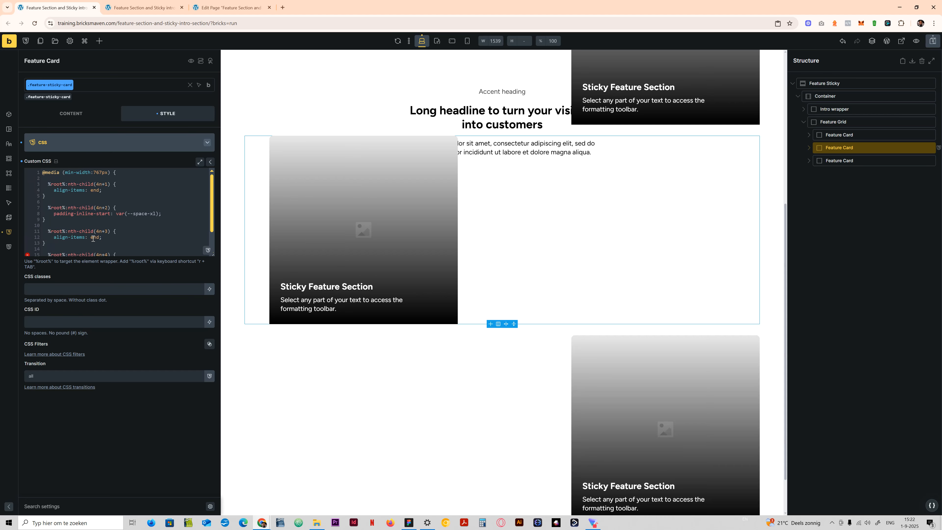
- Copy the padding declaration from the 4n+2 rule into the nth-child(4n+3) rule and change it to padding-inline-end: var(--space-xl);
{"action": "scroll", "coordinate": [588, 326], "scroll_direction": "down", "scroll_amount": 2}
{"action": "left_click_drag", "start_coordinate": [161, 214], "coordinate": [55, 213]}
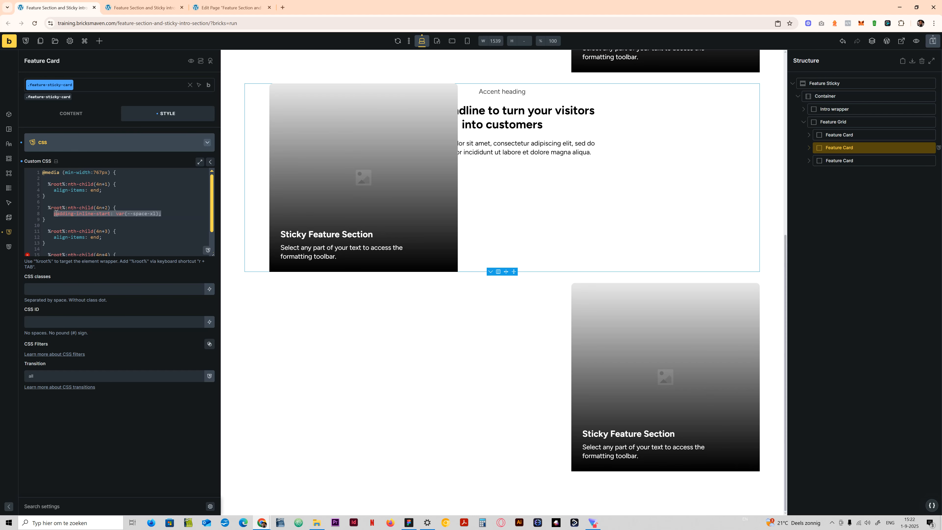
{"action": "key", "text": "ctrl+c"}
{"action": "left_click", "coordinate": [108, 237]}
{"action": "key", "text": "Return"}
{"action": "key", "text": "ctrl+v"}
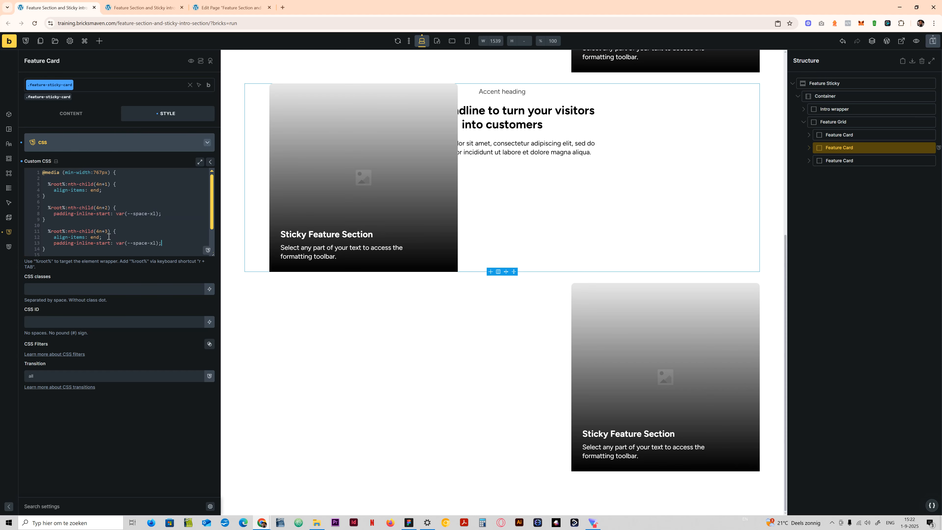
{"action": "left_click_drag", "start_coordinate": [110, 245], "coordinate": [93, 244]}
{"action": "type", "text": "endd"}
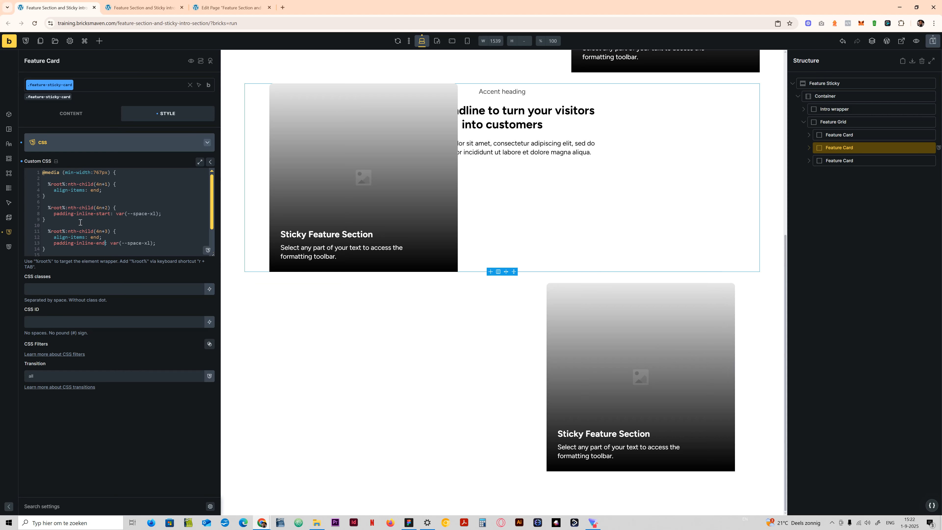
- Duplicate the third Feature Card in the Feature Grid
{"action": "scroll", "coordinate": [76, 216], "scroll_direction": "down", "scroll_amount": 1}
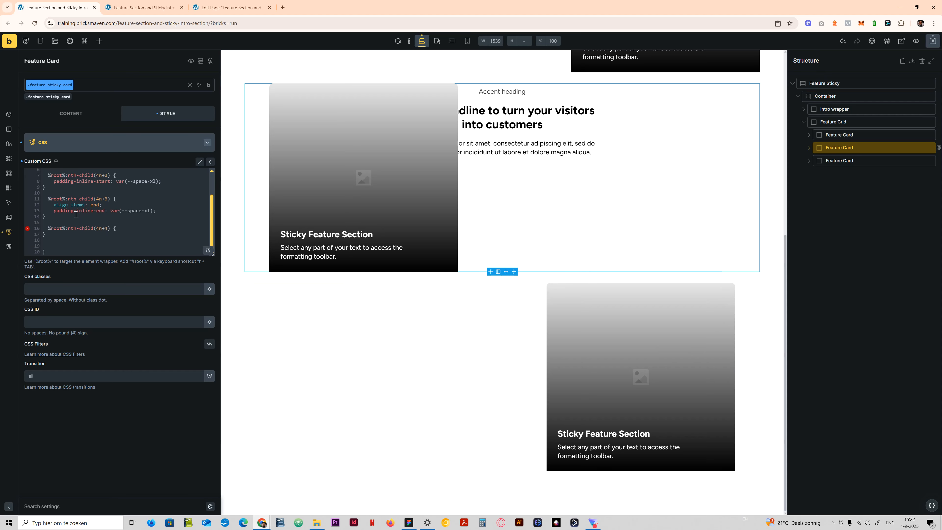
{"action": "right_click", "coordinate": [859, 161]}
{"action": "left_click", "coordinate": [870, 191]}
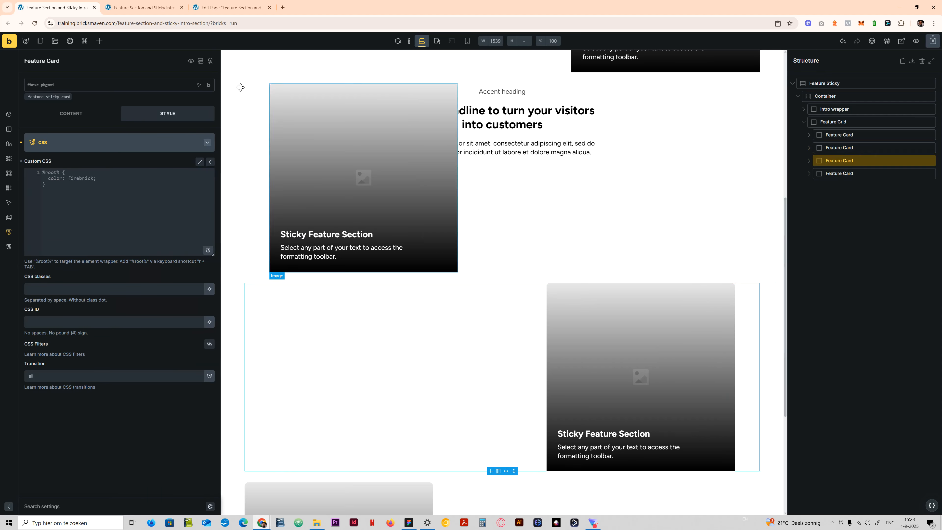
- Copy the align-items declaration into the .feature-sticky-card class's nth-child(4n+4) rule and set its value to start
{"action": "scroll", "coordinate": [269, 301], "scroll_direction": "up", "scroll_amount": 7}
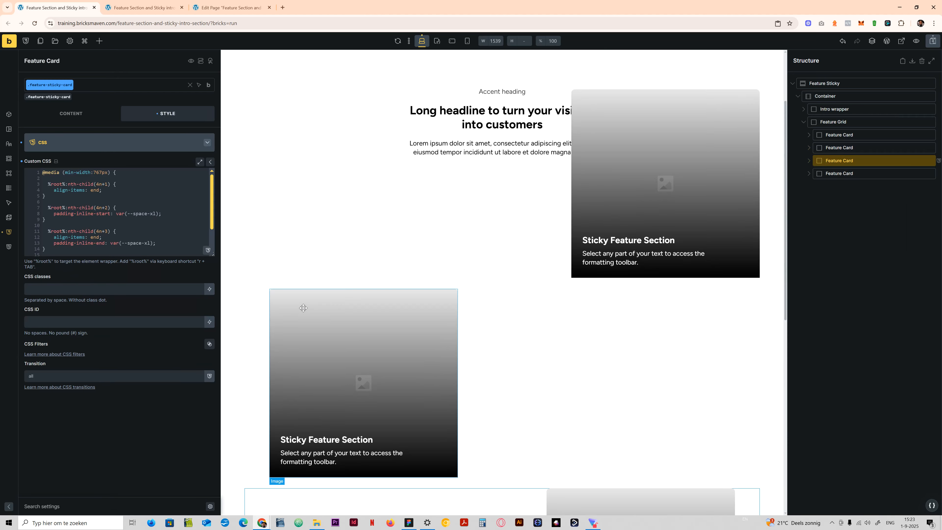
{"action": "scroll", "coordinate": [308, 316], "scroll_direction": "down", "scroll_amount": 5}
{"action": "scroll", "coordinate": [314, 361], "scroll_direction": "down", "scroll_amount": 1}
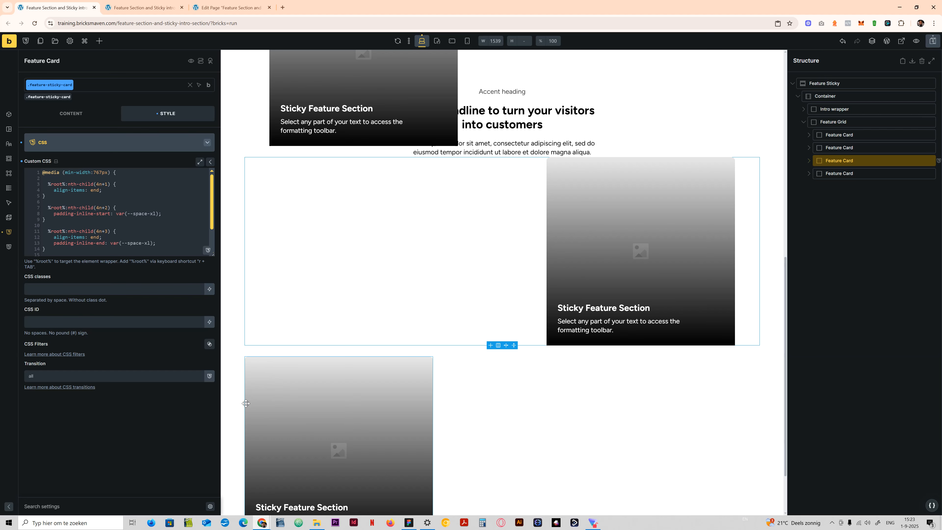
{"action": "scroll", "coordinate": [115, 247], "scroll_direction": "down", "scroll_amount": 2}
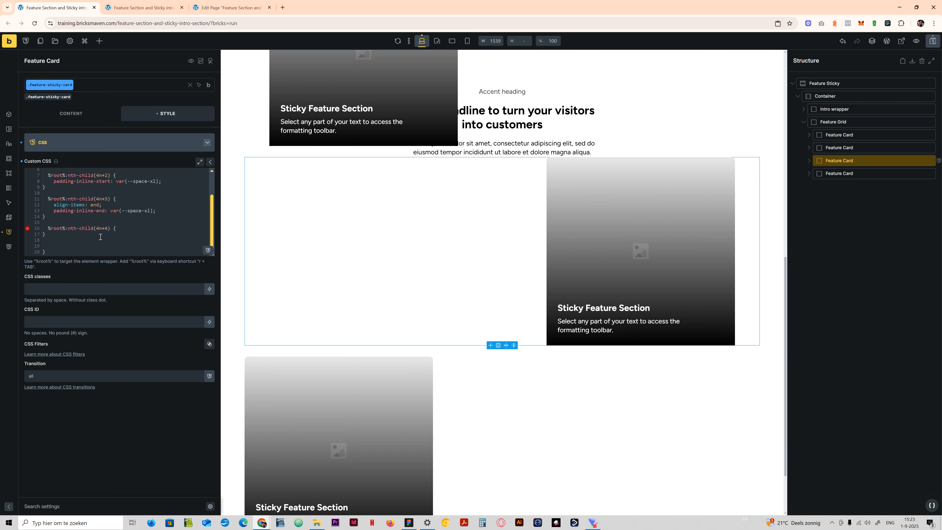
{"action": "left_click_drag", "start_coordinate": [106, 204], "coordinate": [54, 203]}
{"action": "left_click", "coordinate": [69, 237]}
{"action": "left_click", "coordinate": [122, 226]}
{"action": "key", "text": "Return"}
{"action": "key", "text": "ctrl+v"}
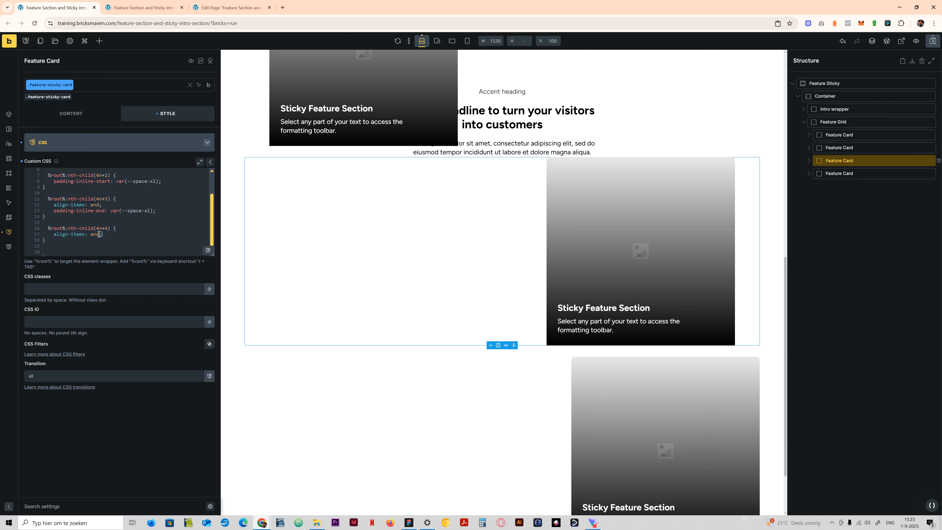
{"action": "double_click", "coordinate": [91, 235]}
{"action": "type", "text": "start"}
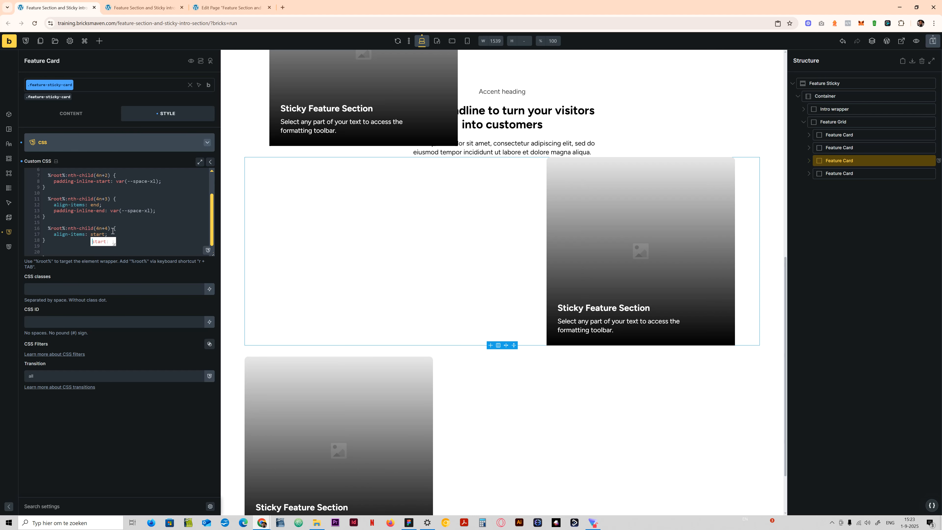
- Duplicate the last Feature Card twice to bring the Feature Grid to six cards, and check their stagger
{"action": "scroll", "coordinate": [456, 393], "scroll_direction": "down", "scroll_amount": 2}
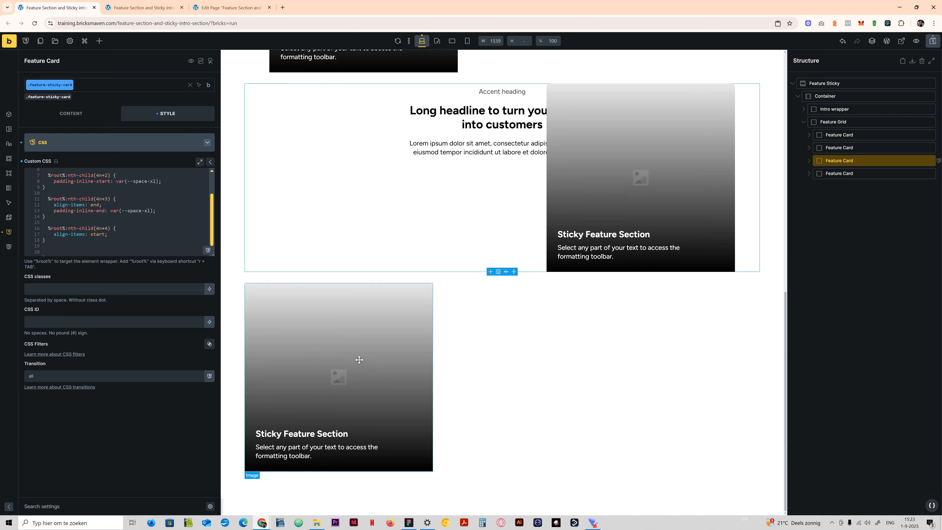
{"action": "scroll", "coordinate": [463, 370], "scroll_direction": "up", "scroll_amount": 3}
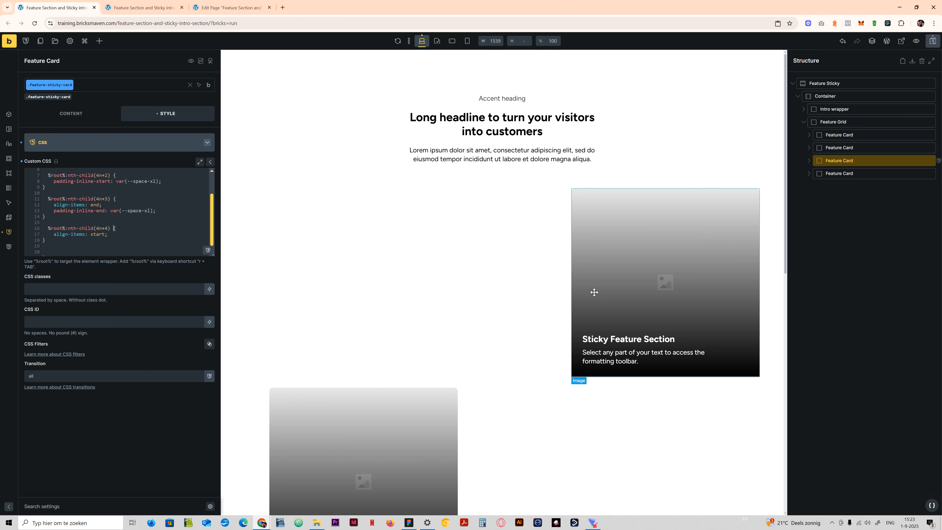
{"action": "scroll", "coordinate": [485, 302], "scroll_direction": "down", "scroll_amount": 4}
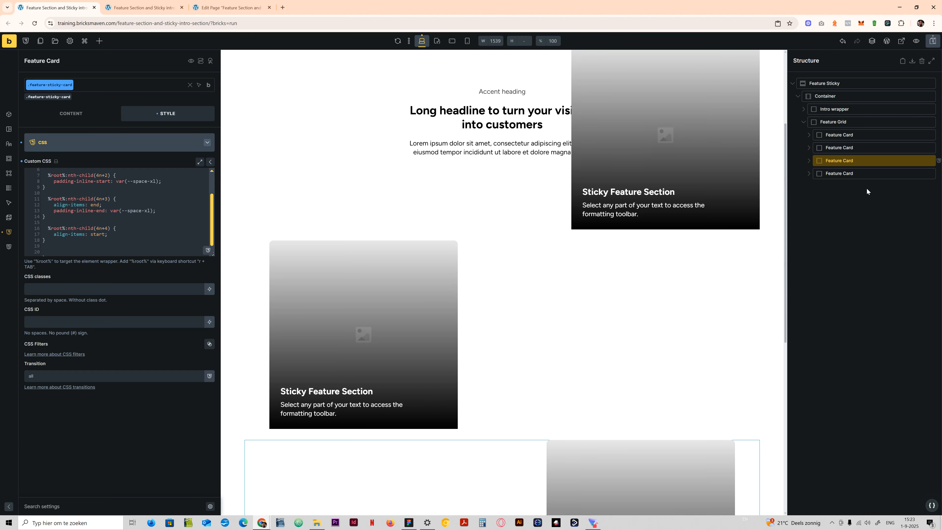
{"action": "left_click", "coordinate": [843, 174]}
{"action": "right_click", "coordinate": [845, 173]}
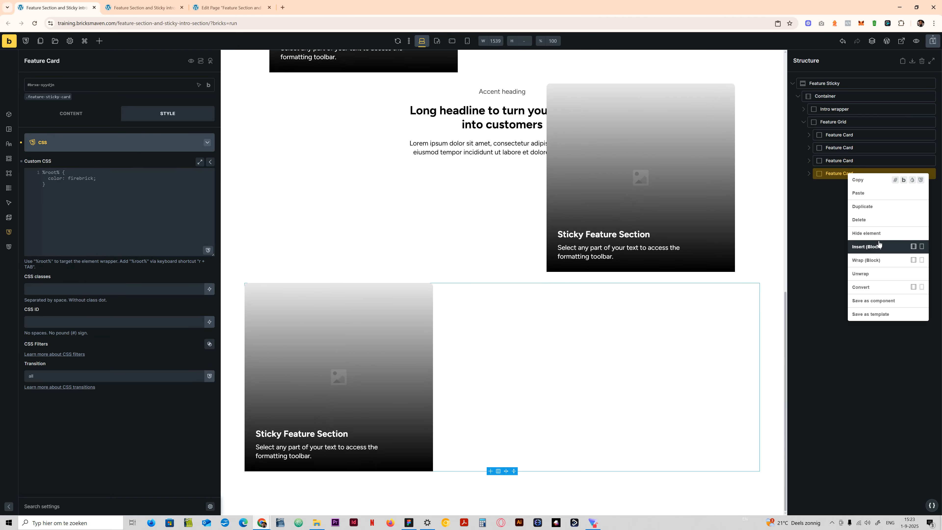
{"action": "left_click", "coordinate": [879, 207]}
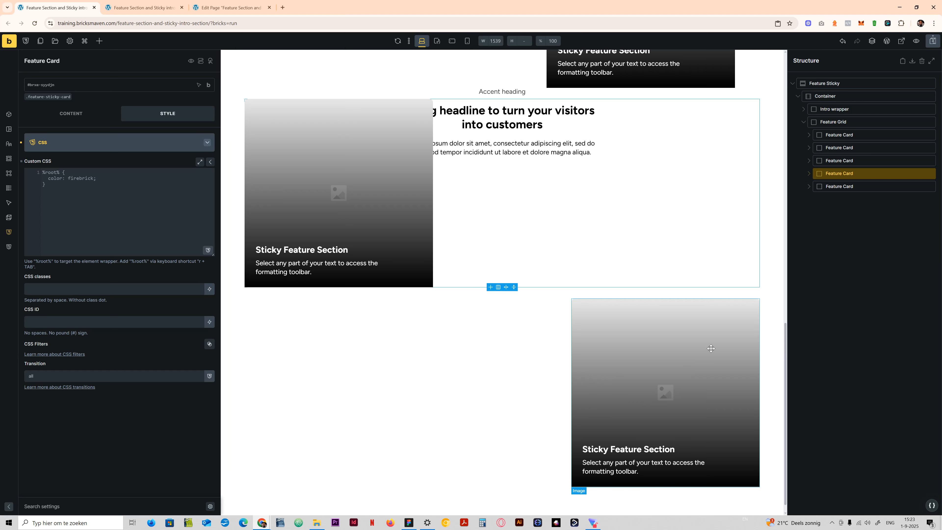
{"action": "right_click", "coordinate": [844, 186]}
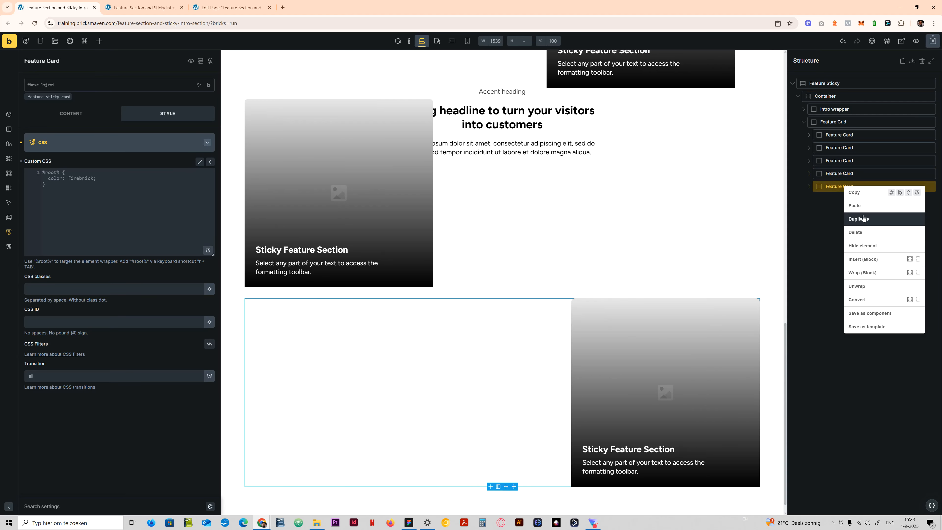
{"action": "left_click", "coordinate": [866, 243]}
{"action": "scroll", "coordinate": [583, 331], "scroll_direction": "down", "scroll_amount": 5}
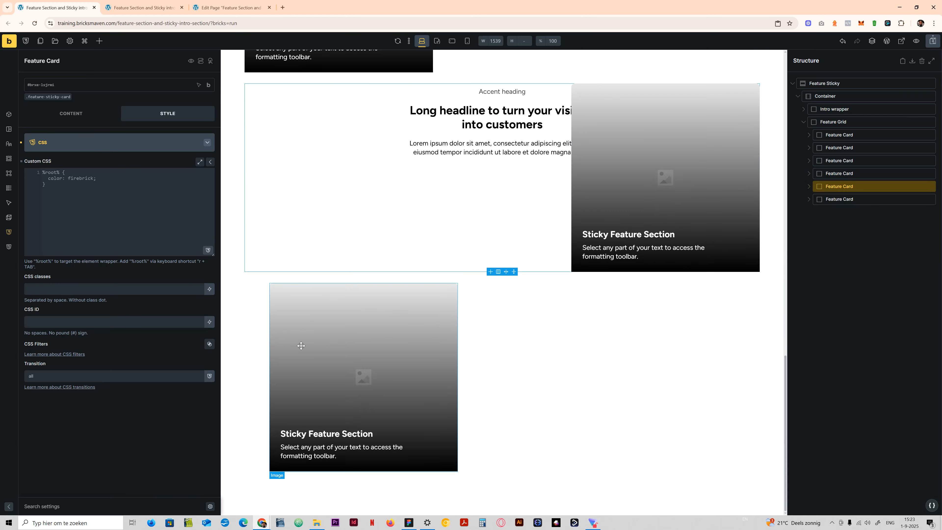
{"action": "scroll", "coordinate": [301, 345], "scroll_direction": "up", "scroll_amount": 10}
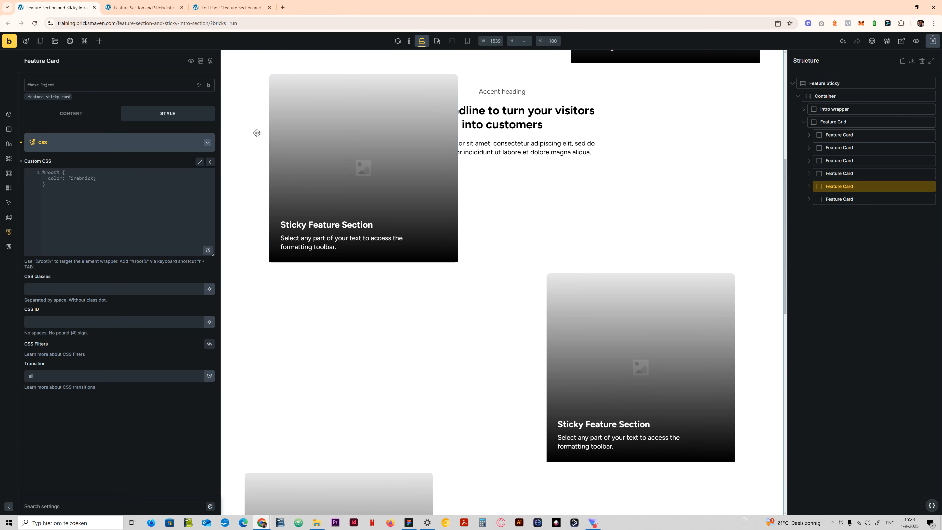
- Duplicate the last Feature Card two more times to complete eight cards in the Feature Grid
{"action": "scroll", "coordinate": [257, 133], "scroll_direction": "down", "scroll_amount": 5}
{"action": "right_click", "coordinate": [836, 201]}
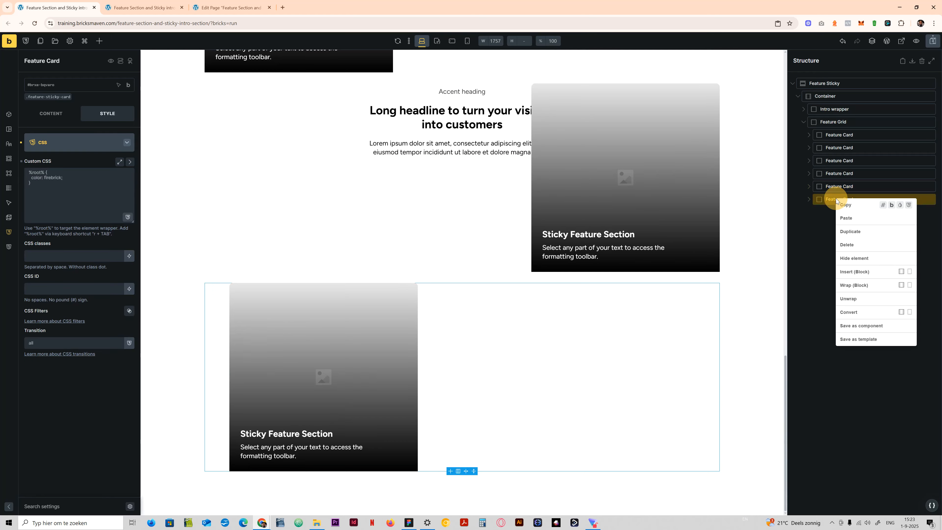
{"action": "left_click", "coordinate": [853, 231]}
{"action": "right_click", "coordinate": [852, 214]}
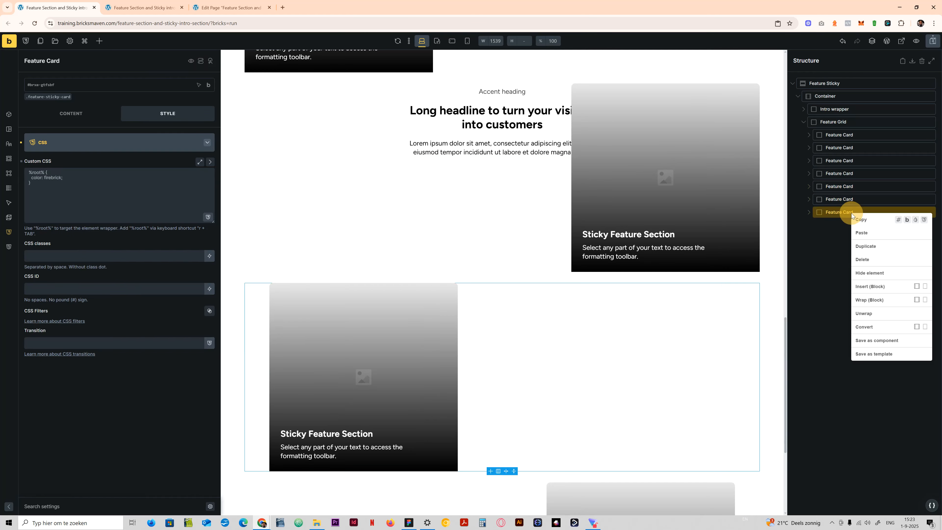
{"action": "left_click", "coordinate": [865, 246]}
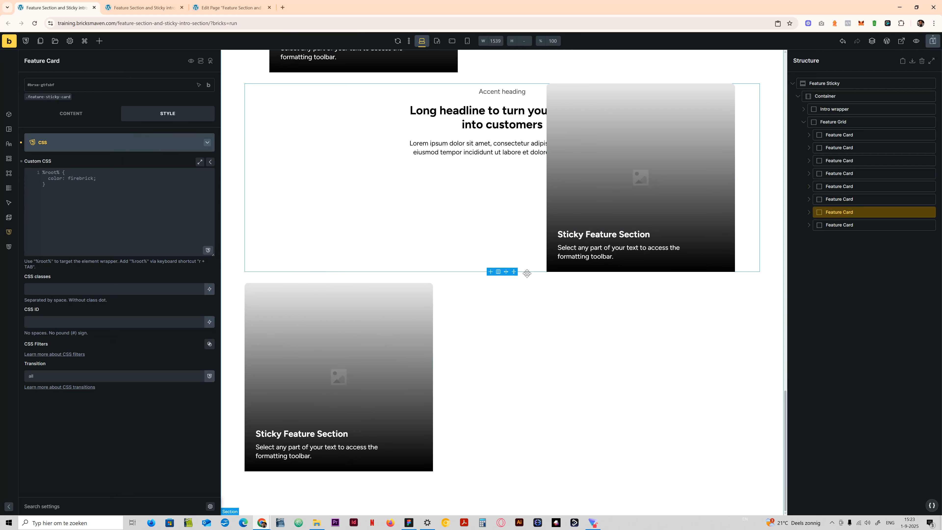
{"action": "scroll", "coordinate": [527, 273], "scroll_direction": "up", "scroll_amount": 20}
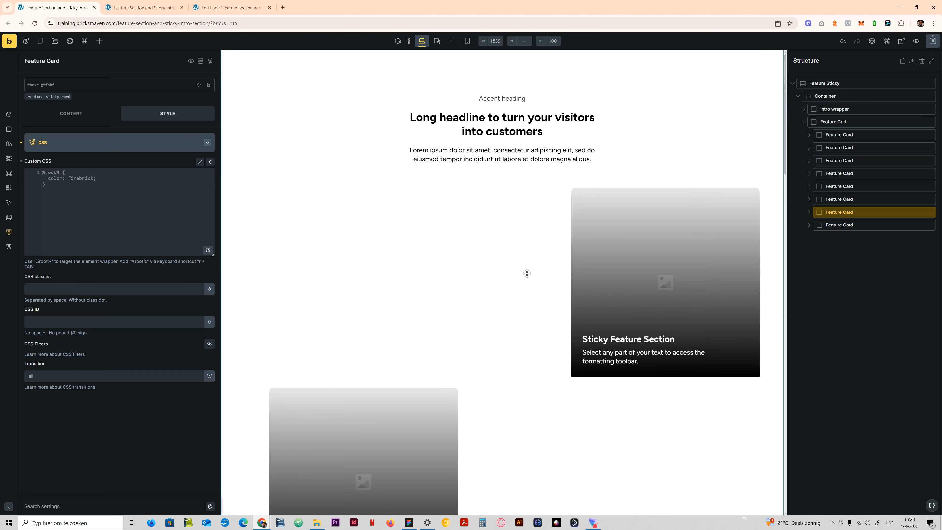
- Examine the nth-child rules inside the media query in the first Feature Card's .feature-sticky-card custom CSS
{"action": "left_click", "coordinate": [842, 135]}
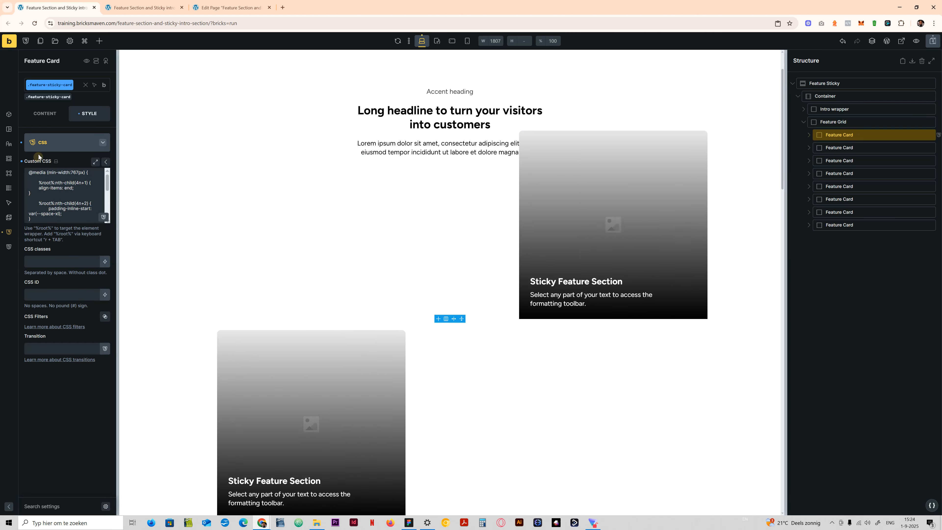
{"action": "left_click", "coordinate": [139, 220]}
{"action": "scroll", "coordinate": [106, 242], "scroll_direction": "down", "scroll_amount": 1}
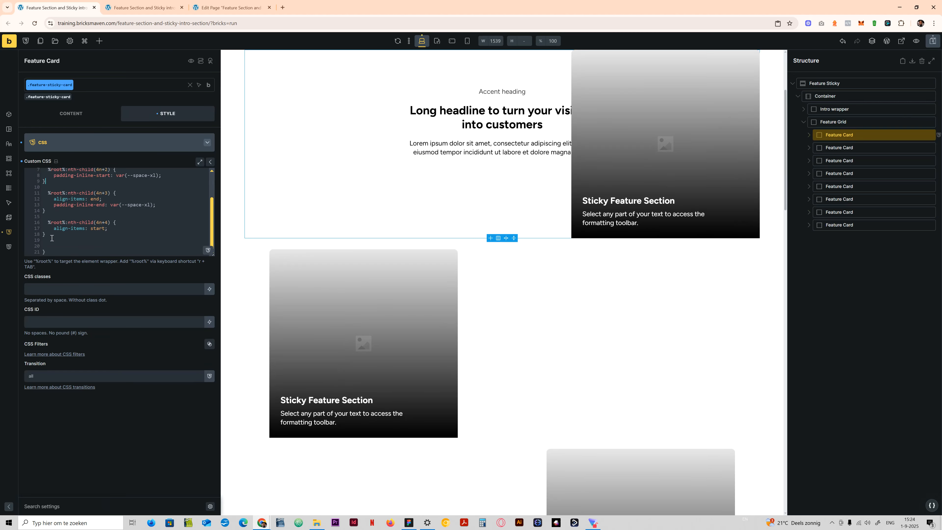
{"action": "left_click_drag", "start_coordinate": [52, 238], "coordinate": [44, 184]}
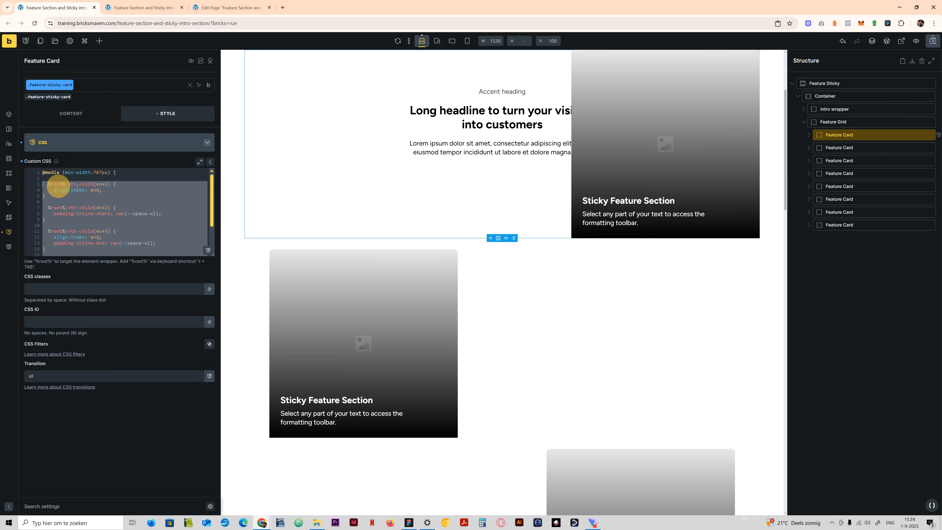
{"action": "left_click", "coordinate": [76, 187]}
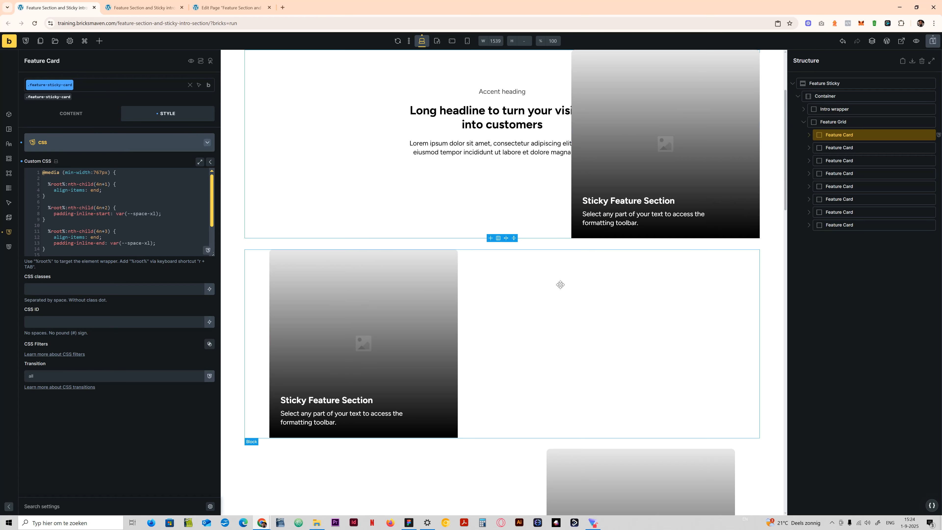
{"action": "scroll", "coordinate": [556, 284], "scroll_direction": "up", "scroll_amount": 3}
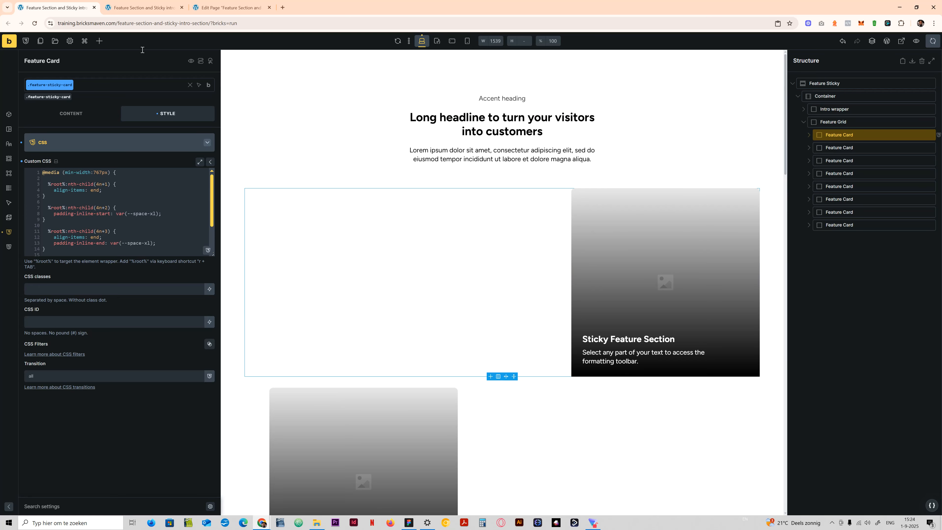
- Reload the front-end page and check how the staggered cards scroll past the sticky intro
{"action": "left_click", "coordinate": [228, 8]}
{"action": "left_click", "coordinate": [130, 7]}
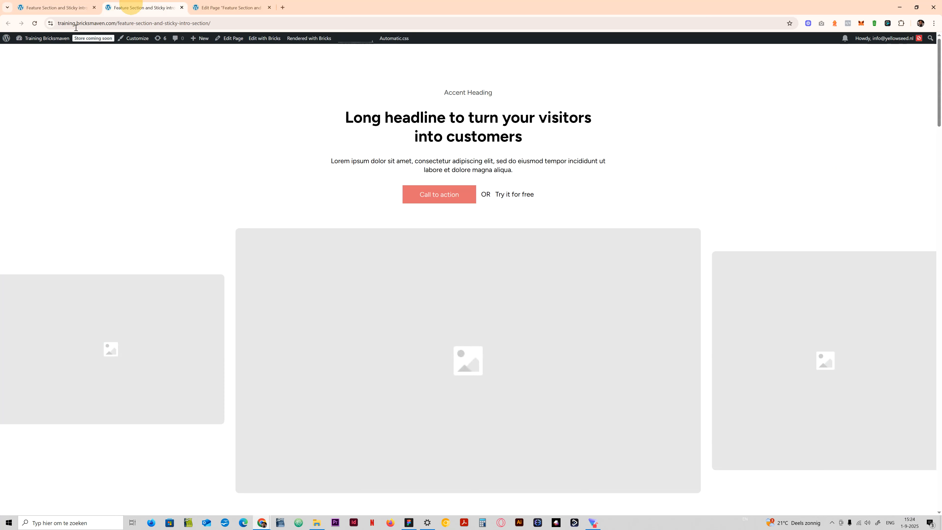
{"action": "left_click", "coordinate": [35, 23]}
{"action": "left_click", "coordinate": [555, 212]}
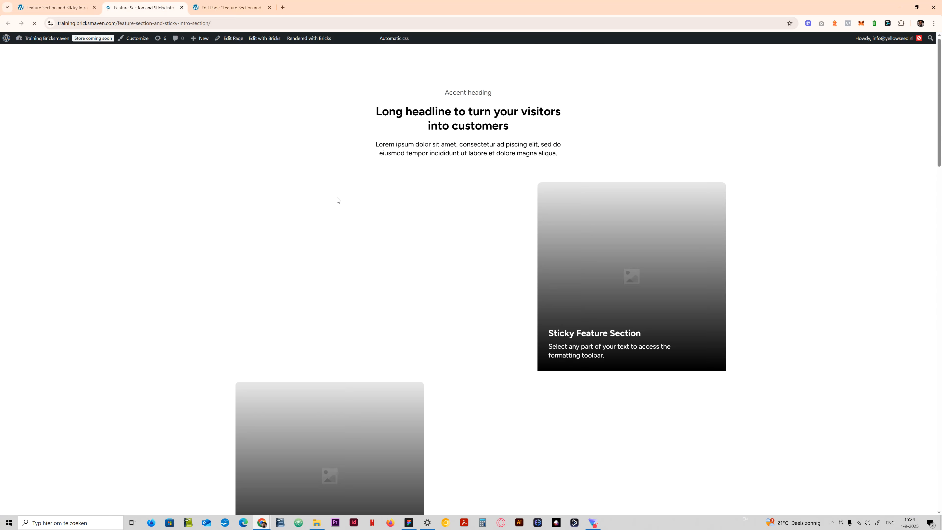
{"action": "scroll", "coordinate": [405, 162], "scroll_direction": "down", "scroll_amount": 12}
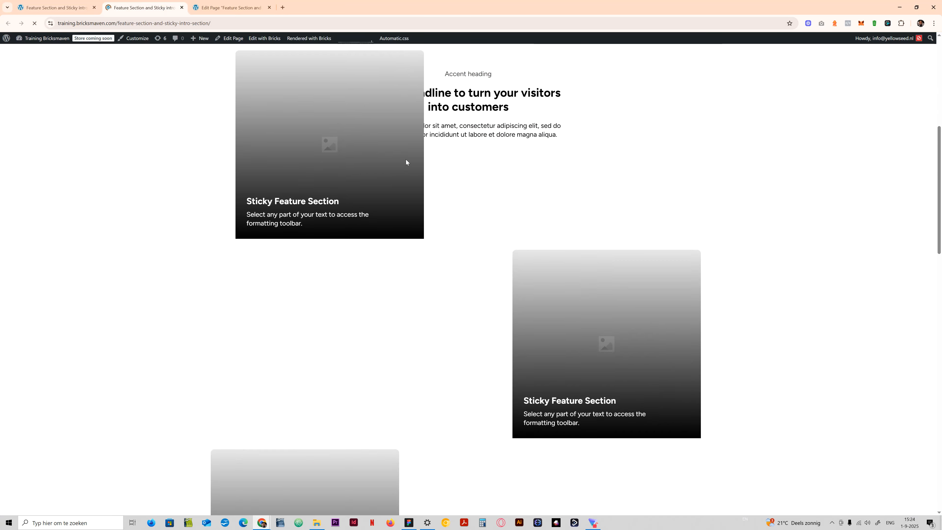
{"action": "scroll", "coordinate": [405, 162], "scroll_direction": "down", "scroll_amount": 15}
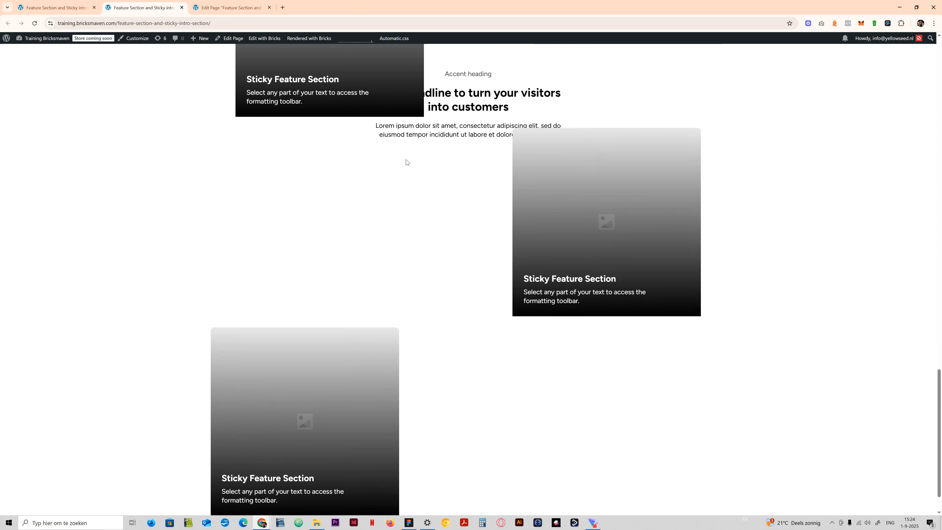
{"action": "scroll", "coordinate": [405, 162], "scroll_direction": "up", "scroll_amount": 20}
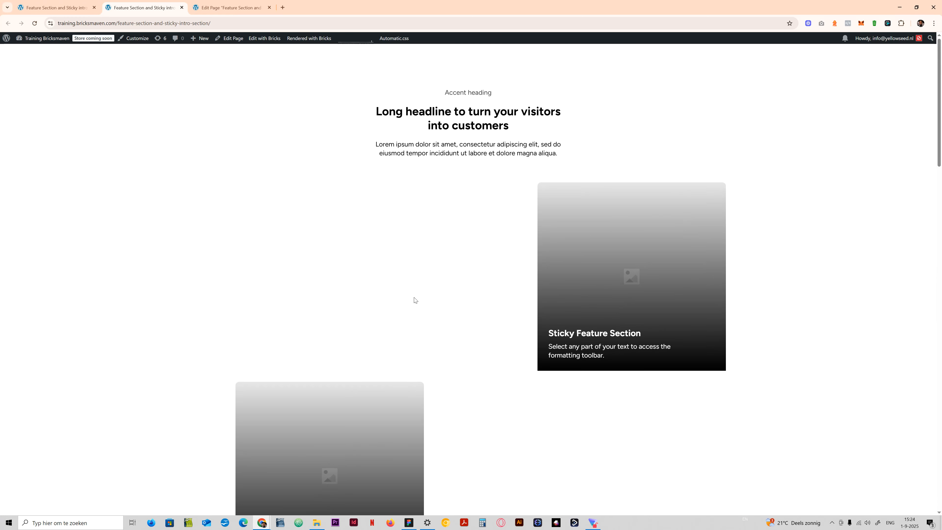
- Return to the Bricks builder and examine the section's card layout and scrolling at the mobile landscape breakpoint
{"action": "left_click", "coordinate": [56, 7]}
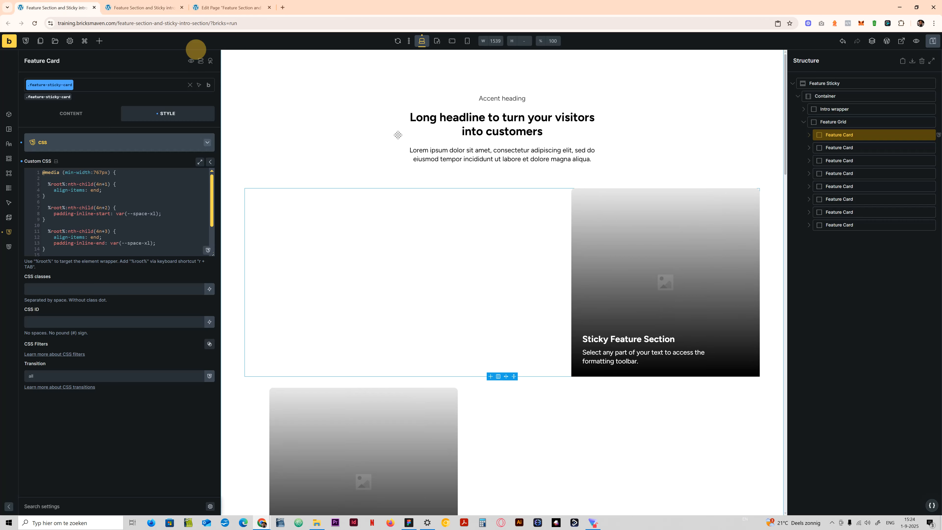
{"action": "left_click", "coordinate": [439, 40]}
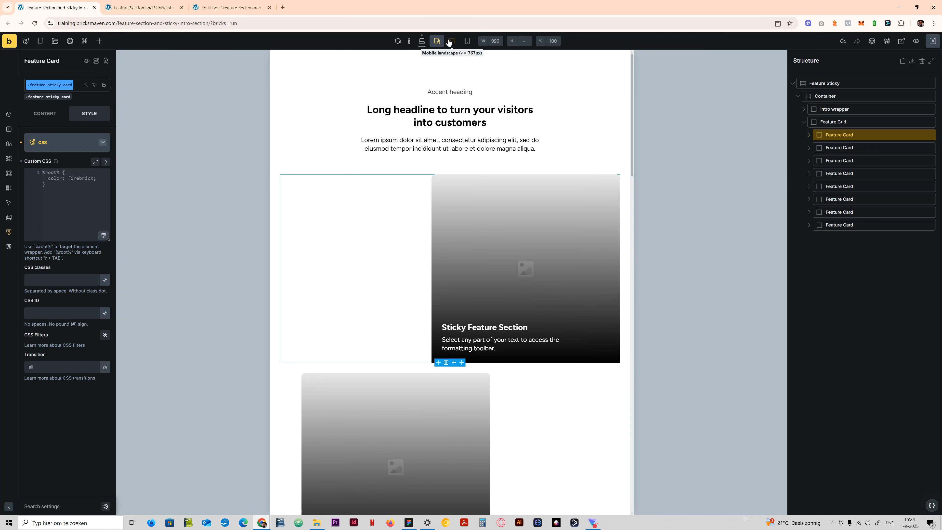
{"action": "left_click", "coordinate": [452, 41]}
{"action": "scroll", "coordinate": [452, 360], "scroll_direction": "down", "scroll_amount": 5}
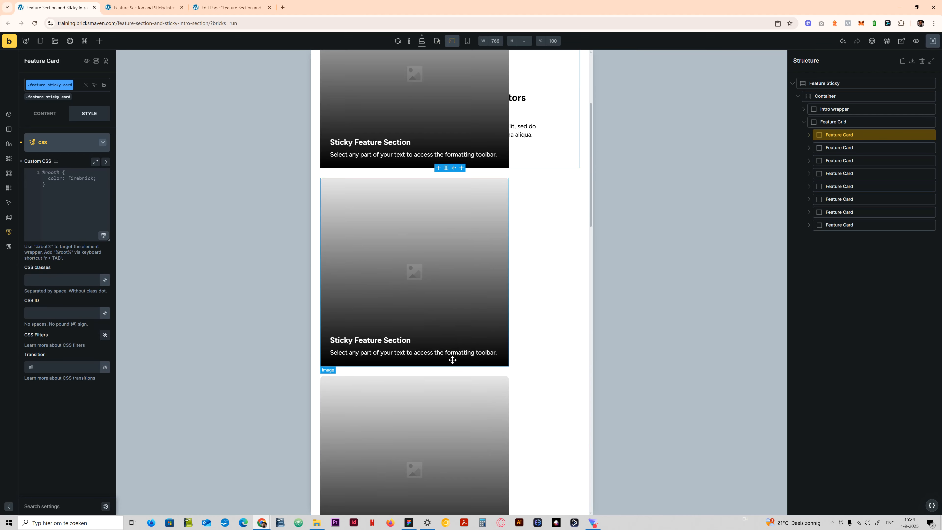
{"action": "scroll", "coordinate": [453, 359], "scroll_direction": "down", "scroll_amount": 5}
{"action": "scroll", "coordinate": [452, 359], "scroll_direction": "up", "scroll_amount": 10}
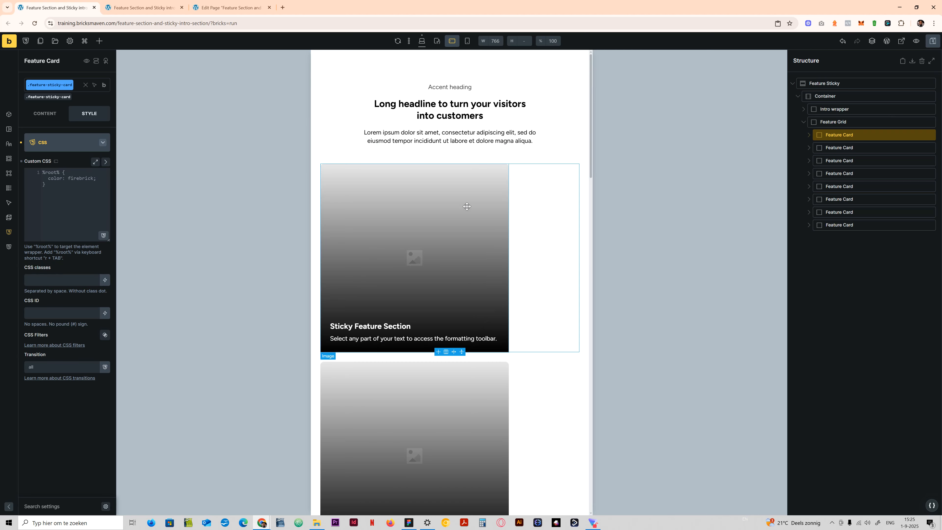
{"action": "scroll", "coordinate": [465, 211], "scroll_direction": "down", "scroll_amount": 3}
{"action": "scroll", "coordinate": [465, 211], "scroll_direction": "up", "scroll_amount": 3}
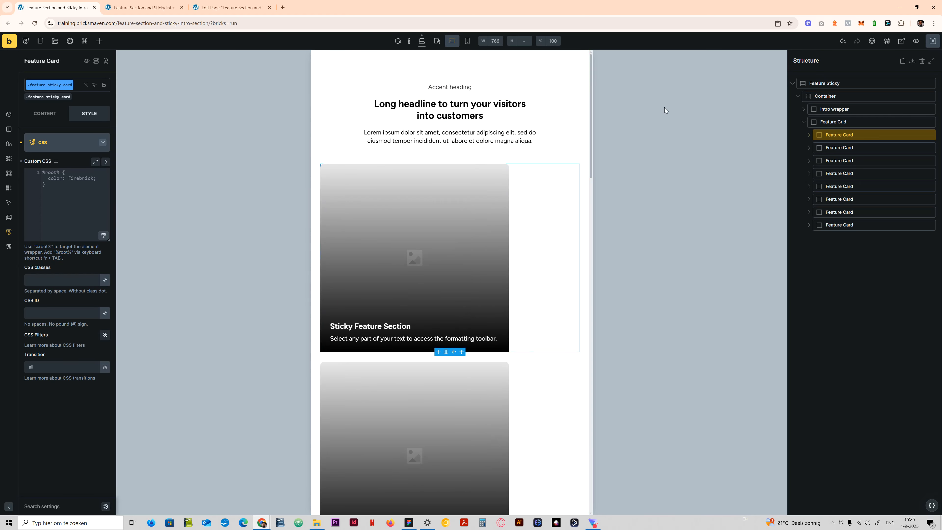
- Set the Intro wrapper class's position to static and its top to unset at mobile landscape, and check the scrolling
{"action": "left_click", "coordinate": [835, 109]}
{"action": "left_click", "coordinate": [56, 97]}
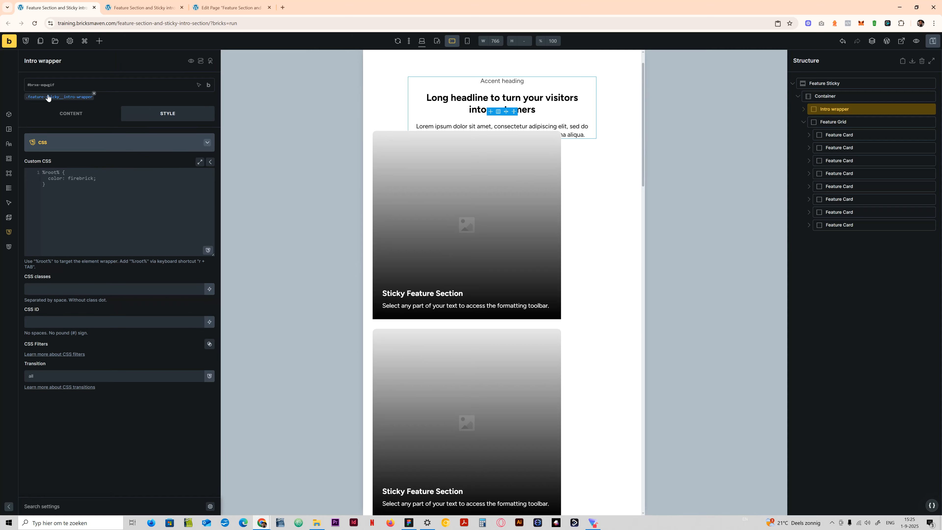
{"action": "left_click", "coordinate": [99, 150]}
{"action": "left_click", "coordinate": [80, 148]}
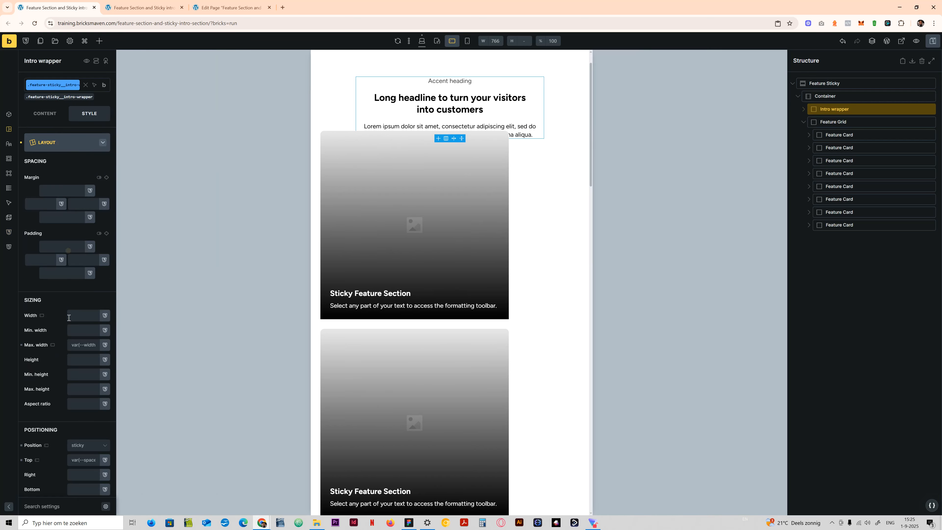
{"action": "scroll", "coordinate": [82, 345], "scroll_direction": "down", "scroll_amount": 3}
{"action": "left_click", "coordinate": [81, 334]}
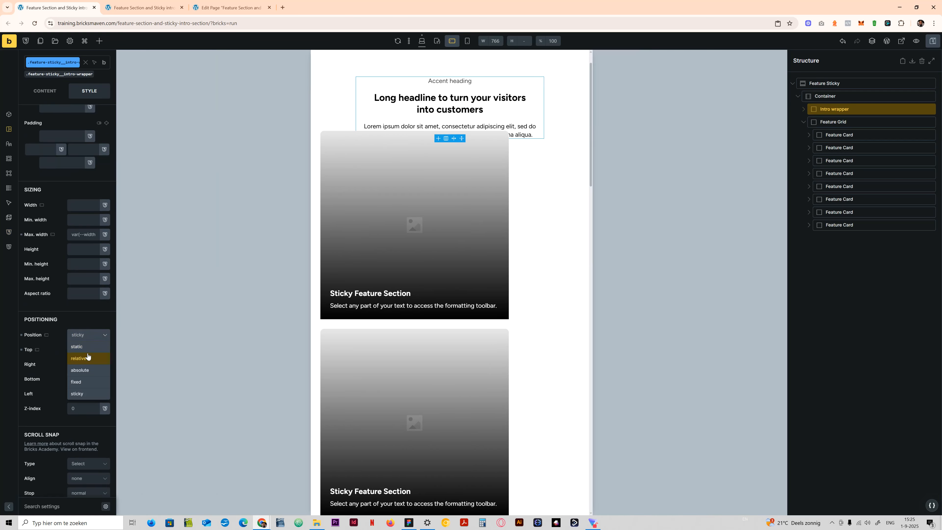
{"action": "left_click", "coordinate": [84, 347]}
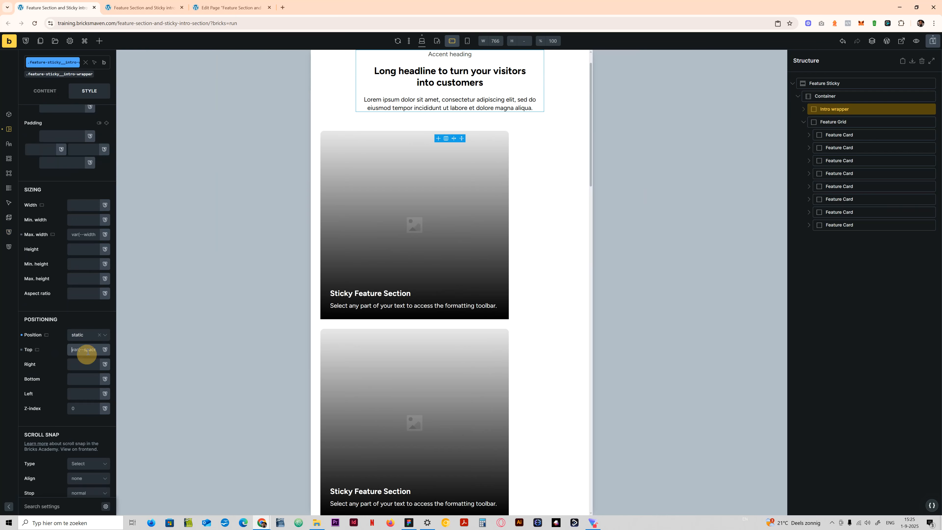
{"action": "left_click", "coordinate": [87, 350]}
{"action": "type", "text": "unset"}
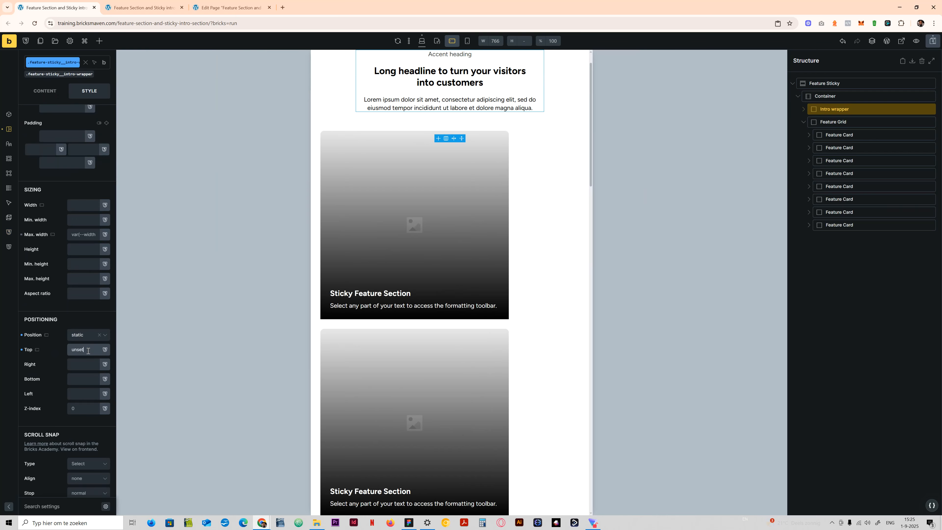
{"action": "scroll", "coordinate": [449, 265], "scroll_direction": "up", "scroll_amount": 1}
{"action": "scroll", "coordinate": [442, 179], "scroll_direction": "down", "scroll_amount": 7}
{"action": "scroll", "coordinate": [435, 202], "scroll_direction": "up", "scroll_amount": 7}
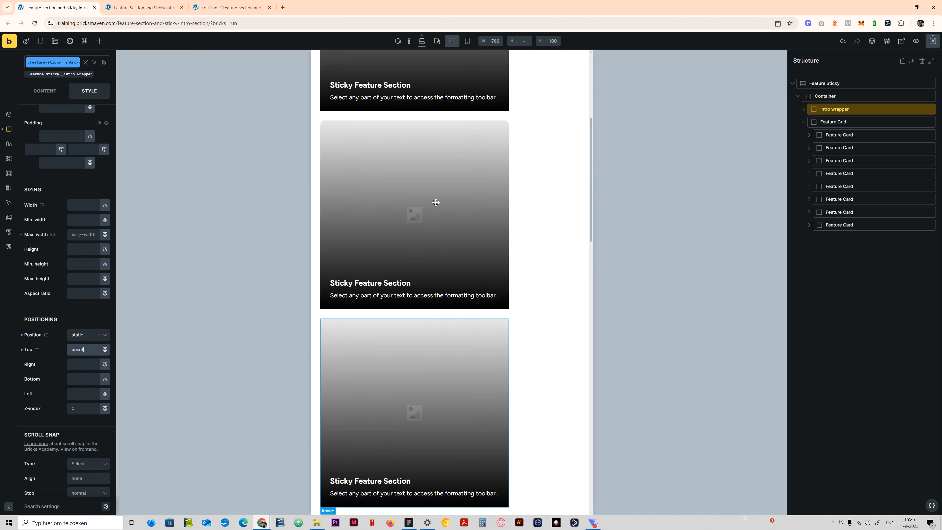
- At the desktop breakpoint, set the media query's min-width in the .feature-sticky-card custom CSS to 478px
{"action": "left_click", "coordinate": [419, 41]}
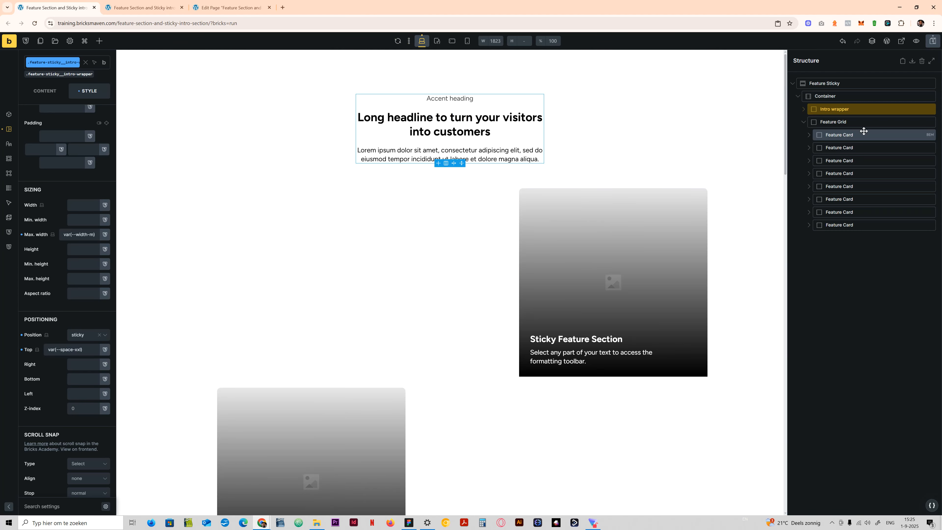
{"action": "left_click", "coordinate": [843, 135]}
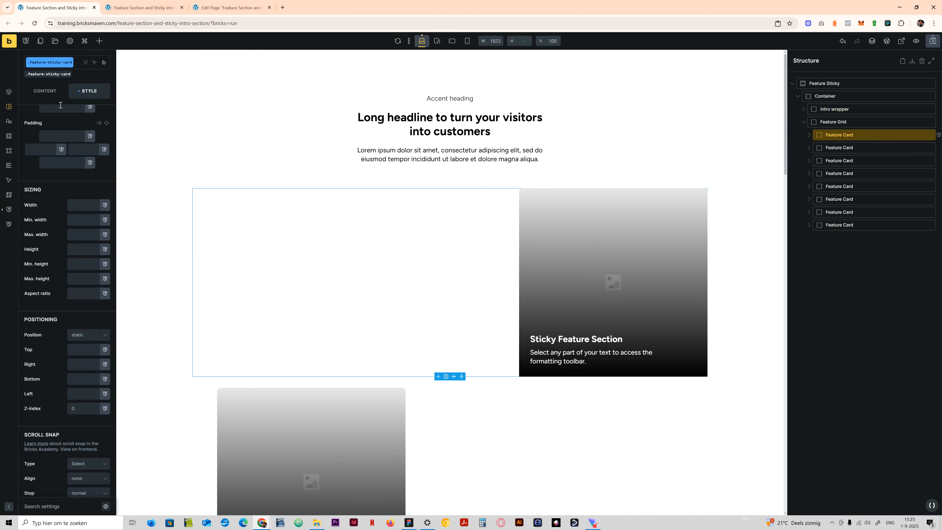
{"action": "scroll", "coordinate": [67, 192], "scroll_direction": "up", "scroll_amount": 5}
{"action": "left_click", "coordinate": [61, 143]}
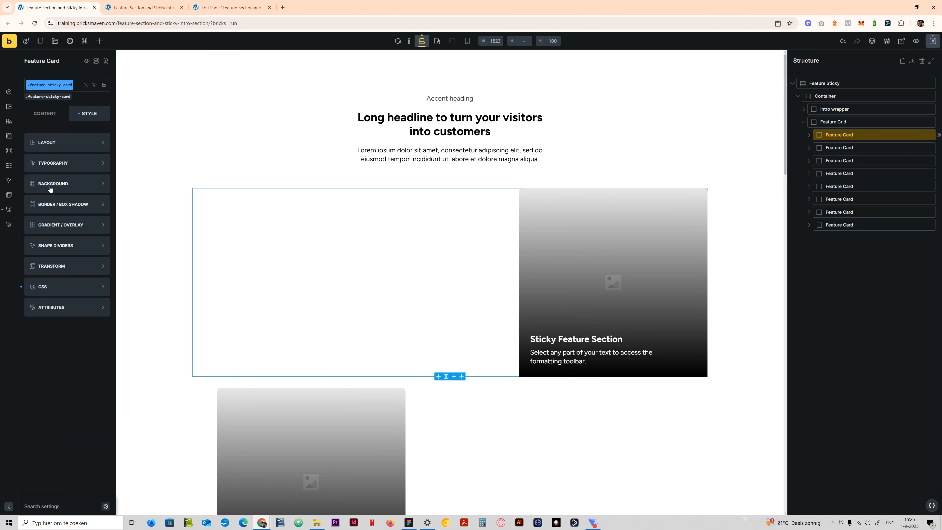
{"action": "left_click", "coordinate": [45, 290]}
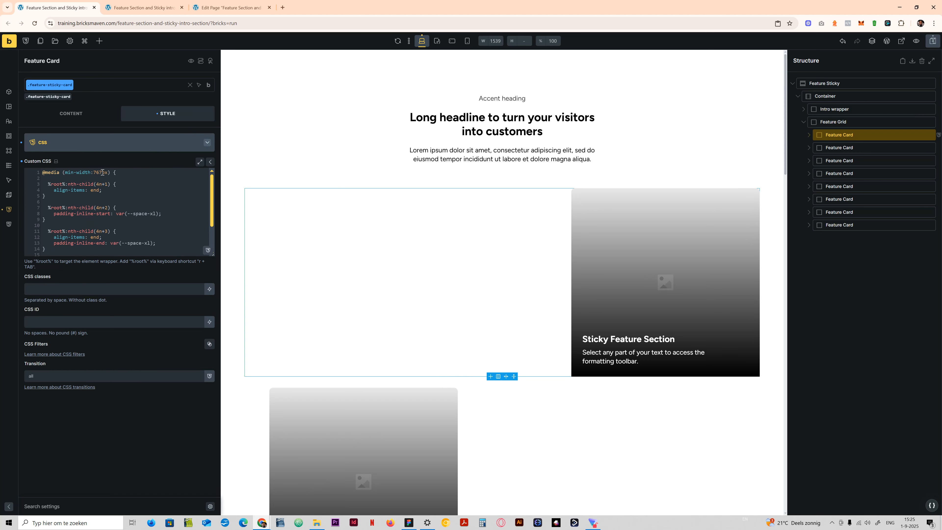
{"action": "left_click_drag", "start_coordinate": [102, 172], "coordinate": [93, 172]}
- Compare the cards' layout at the mobile landscape and mobile portrait breakpoints
{"action": "left_click", "coordinate": [438, 40]}
{"action": "left_click", "coordinate": [451, 43]}
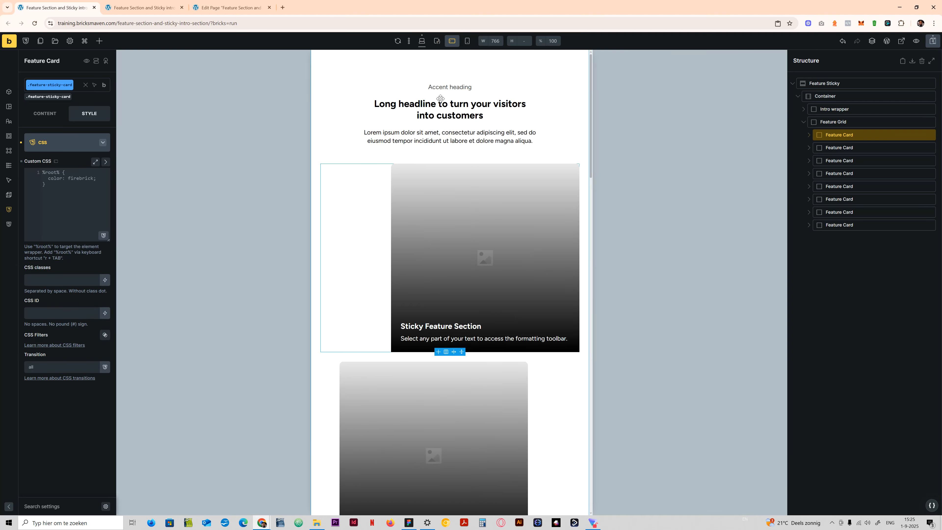
{"action": "scroll", "coordinate": [448, 278], "scroll_direction": "down", "scroll_amount": 7}
{"action": "scroll", "coordinate": [448, 278], "scroll_direction": "down", "scroll_amount": 17}
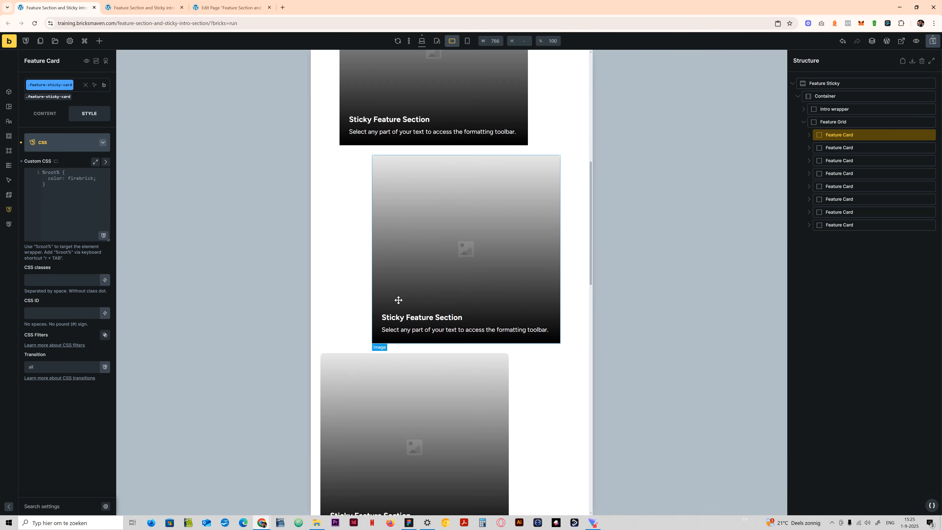
{"action": "scroll", "coordinate": [463, 411], "scroll_direction": "down", "scroll_amount": 9}
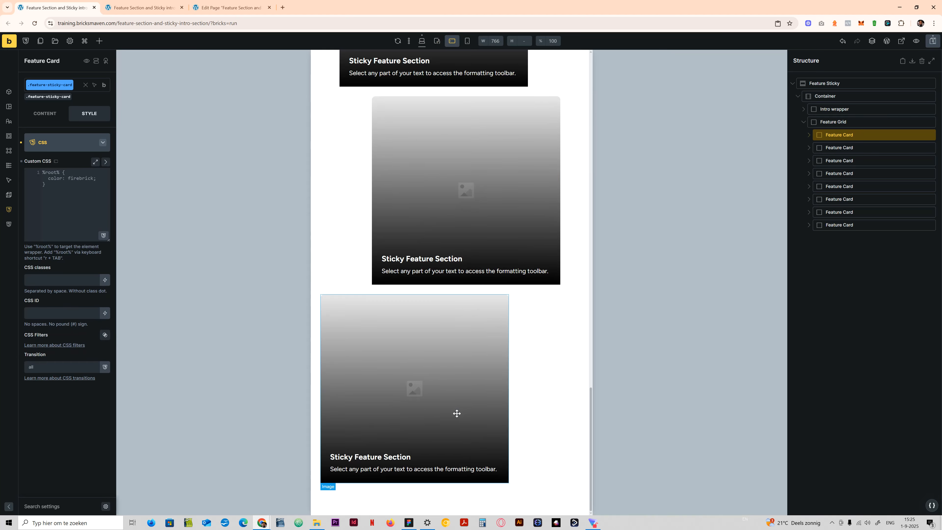
{"action": "scroll", "coordinate": [456, 408], "scroll_direction": "up", "scroll_amount": 20}
{"action": "scroll", "coordinate": [456, 386], "scroll_direction": "up", "scroll_amount": 5}
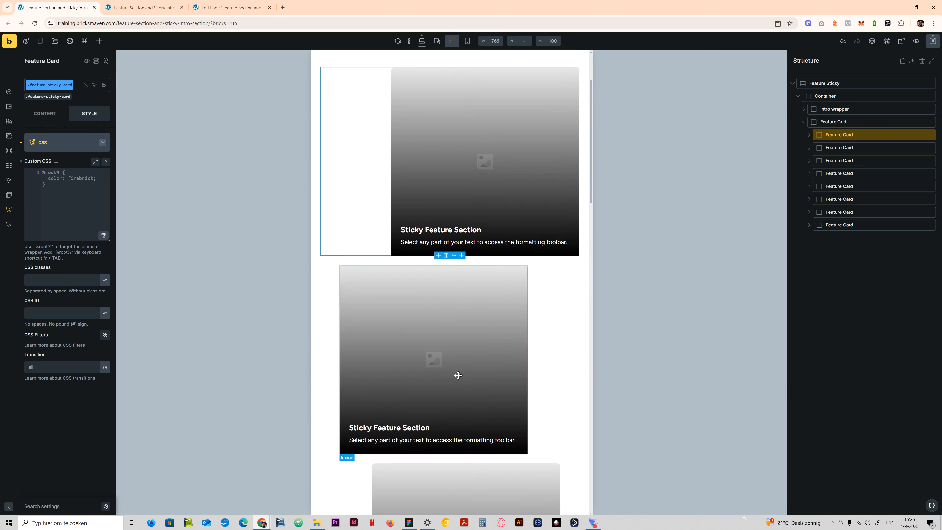
{"action": "left_click", "coordinate": [468, 41]}
{"action": "scroll", "coordinate": [464, 217], "scroll_direction": "down", "scroll_amount": 20}
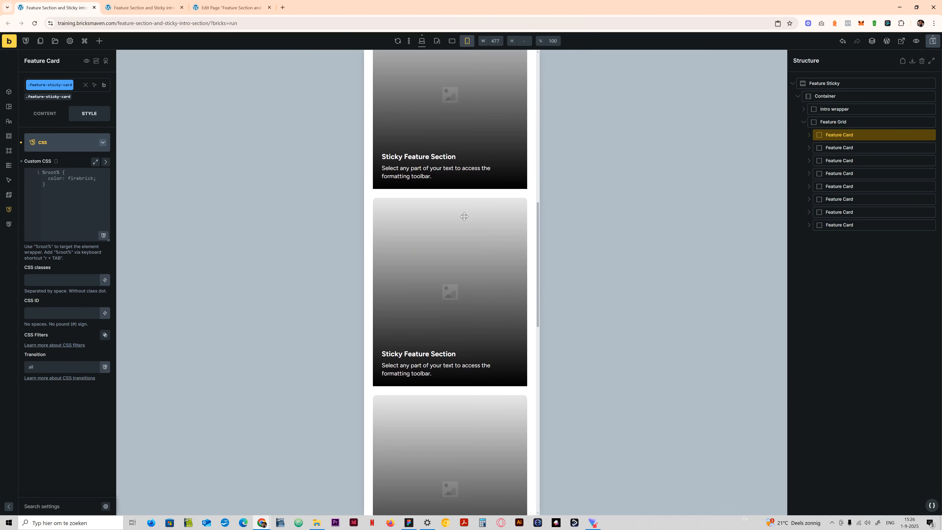
{"action": "scroll", "coordinate": [456, 218], "scroll_direction": "up", "scroll_amount": 20}
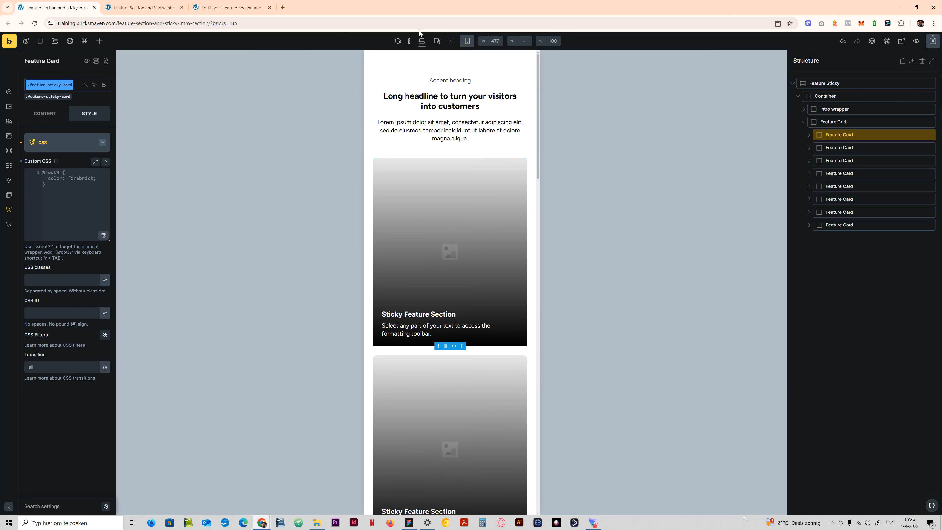
- Return to the desktop breakpoint and check the staggered cards and sticky intro through the whole section
{"action": "left_click", "coordinate": [422, 41]}
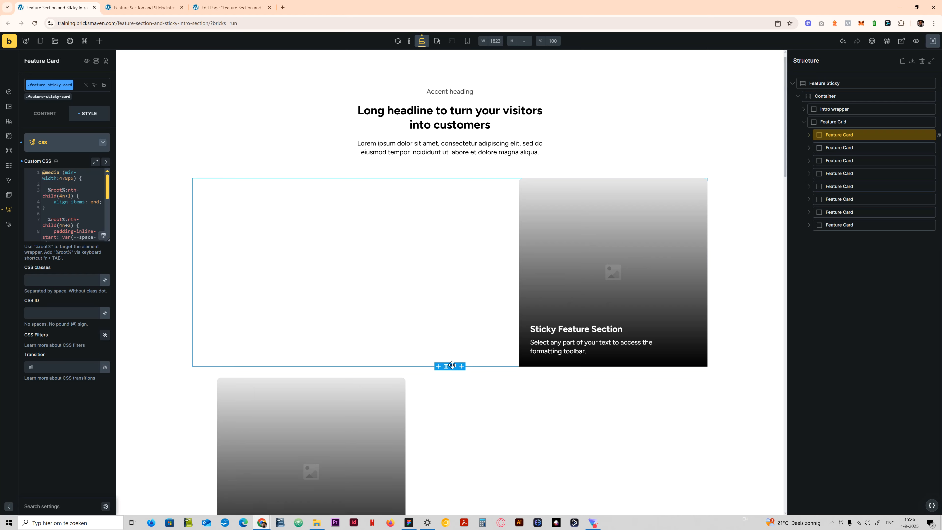
{"action": "scroll", "coordinate": [551, 230], "scroll_direction": "down", "scroll_amount": 4}
{"action": "scroll", "coordinate": [521, 263], "scroll_direction": "down", "scroll_amount": 10}
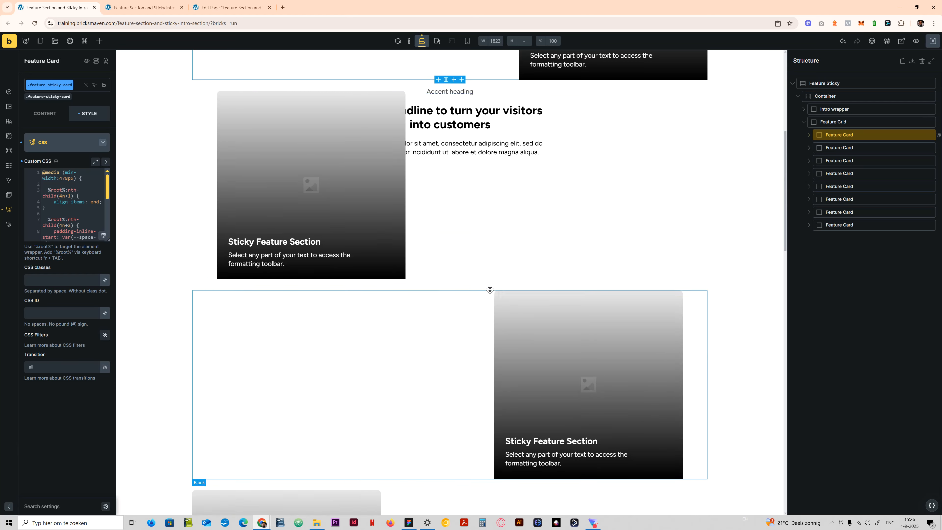
{"action": "scroll", "coordinate": [490, 288], "scroll_direction": "down", "scroll_amount": 10}
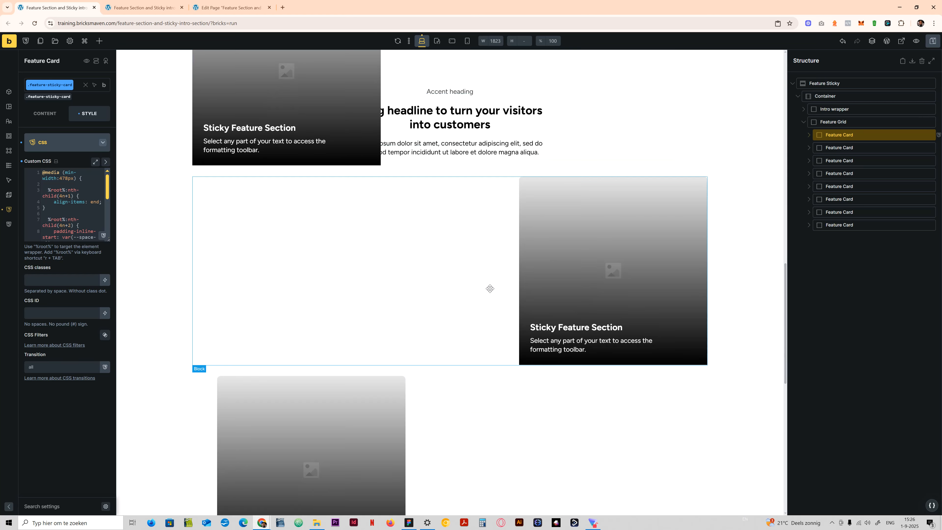
{"action": "scroll", "coordinate": [482, 290], "scroll_direction": "up", "scroll_amount": 10}
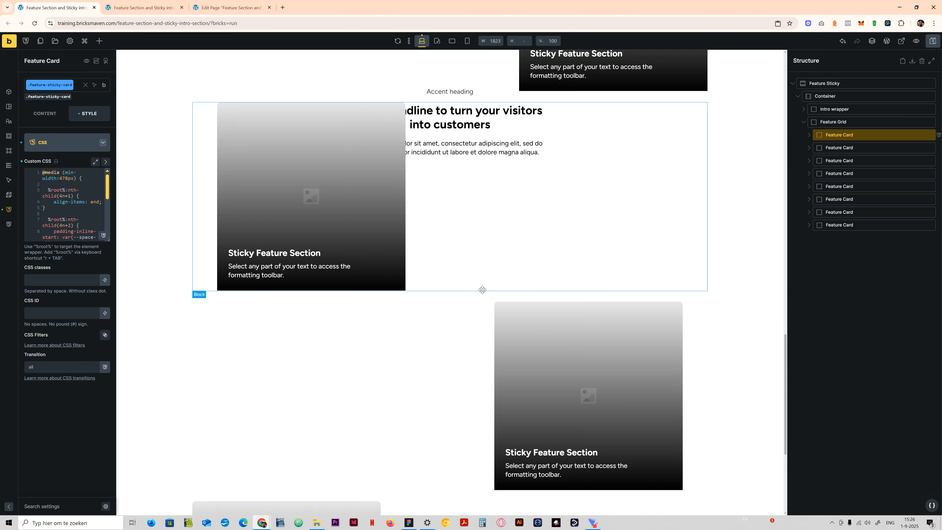
{"action": "scroll", "coordinate": [482, 289], "scroll_direction": "up", "scroll_amount": 5}
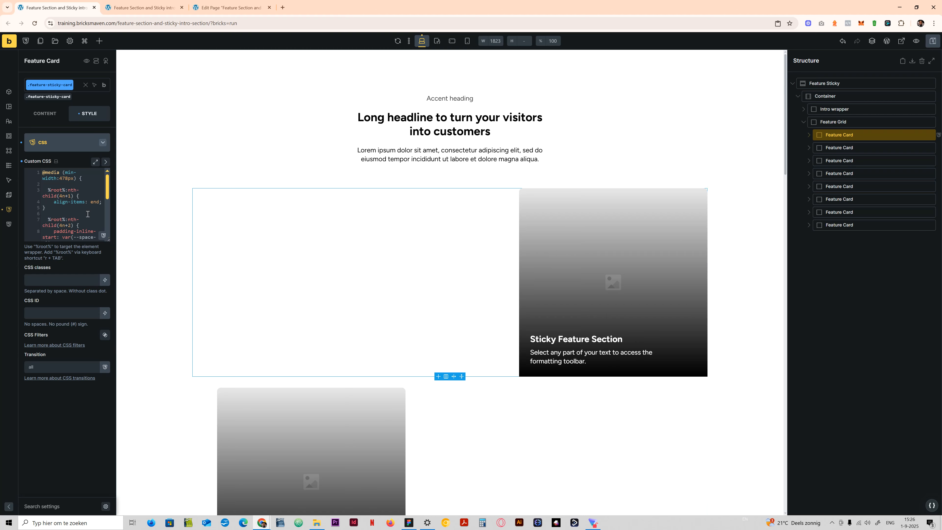
- Enlarge the custom CSS editor and review all four nth-child rules inside the media query
{"action": "left_click", "coordinate": [105, 162]}
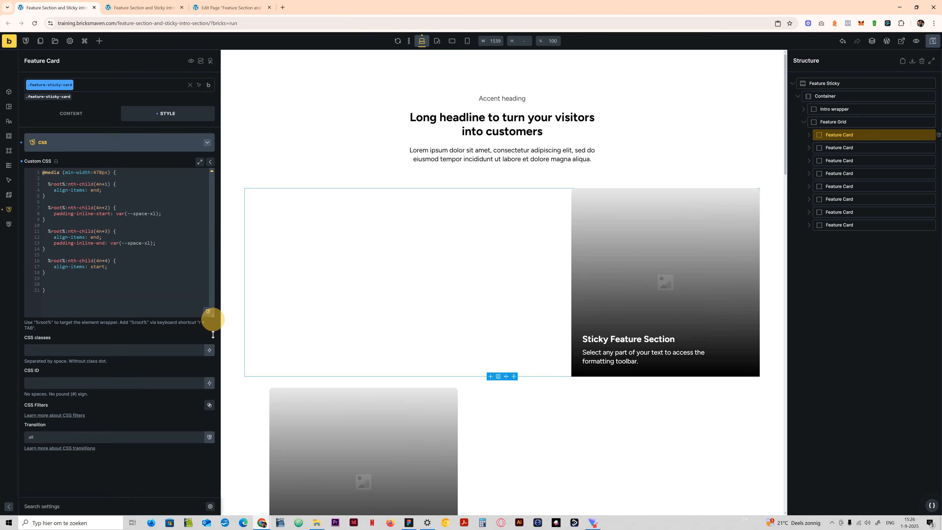
{"action": "mouse_move", "coordinate": [211, 314]}
{"action": "left_mouse_down"}
{"action": "mouse_move", "coordinate": [212, 333]}
{"action": "mouse_move", "coordinate": [213, 320]}
{"action": "left_mouse_up"}
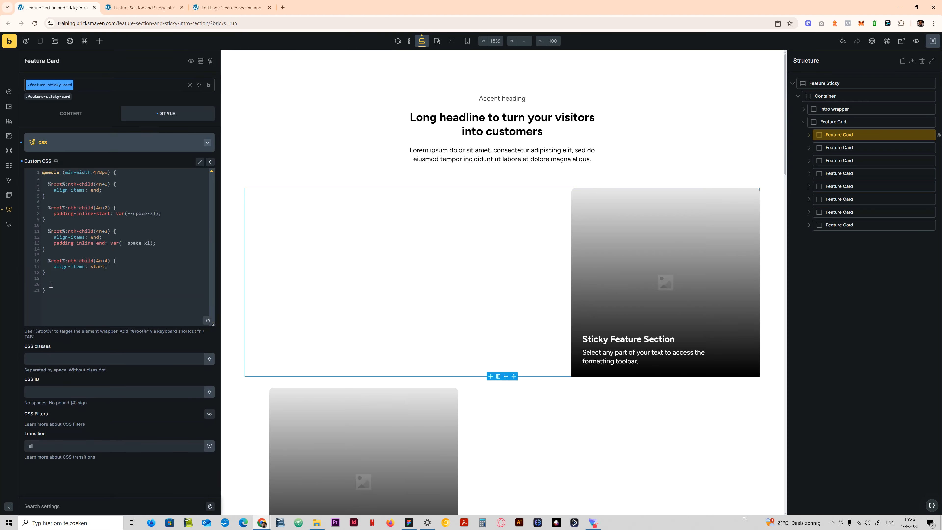
{"action": "left_click_drag", "start_coordinate": [73, 275], "coordinate": [43, 184]}
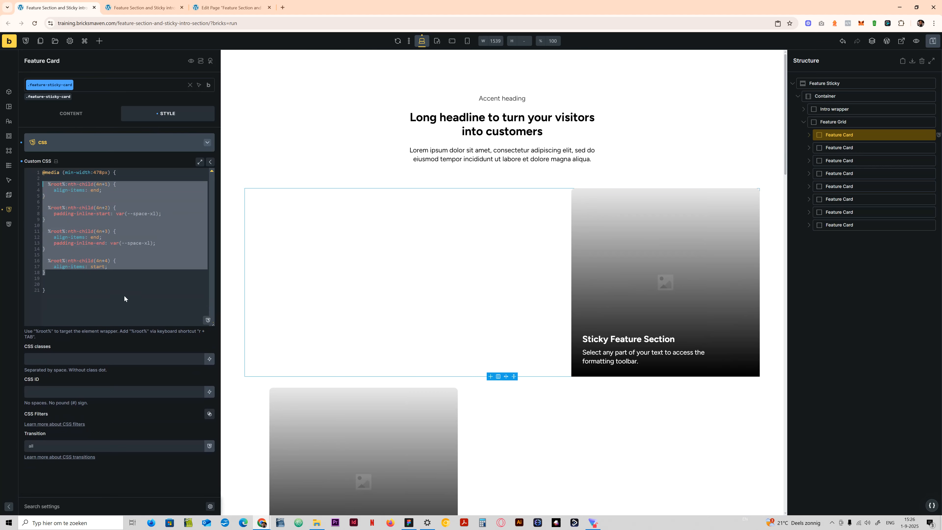
{"action": "left_click", "coordinate": [124, 289]}
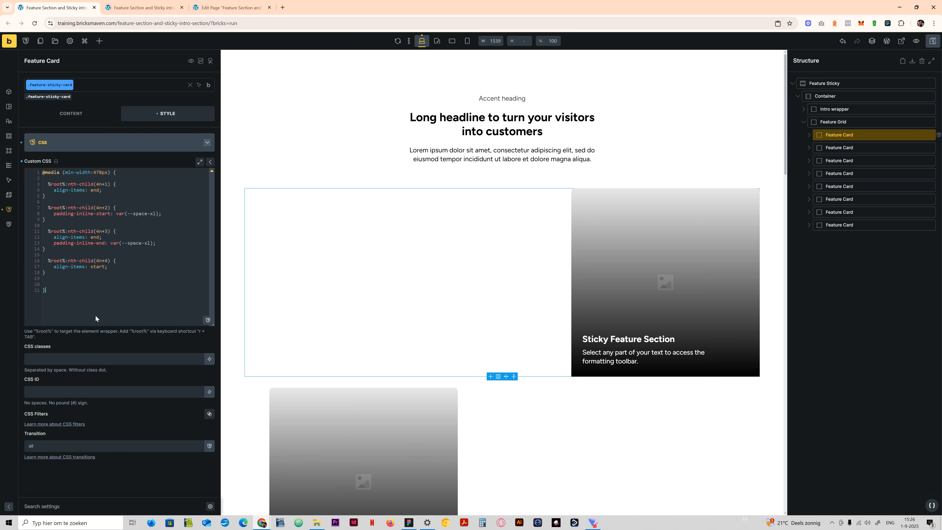